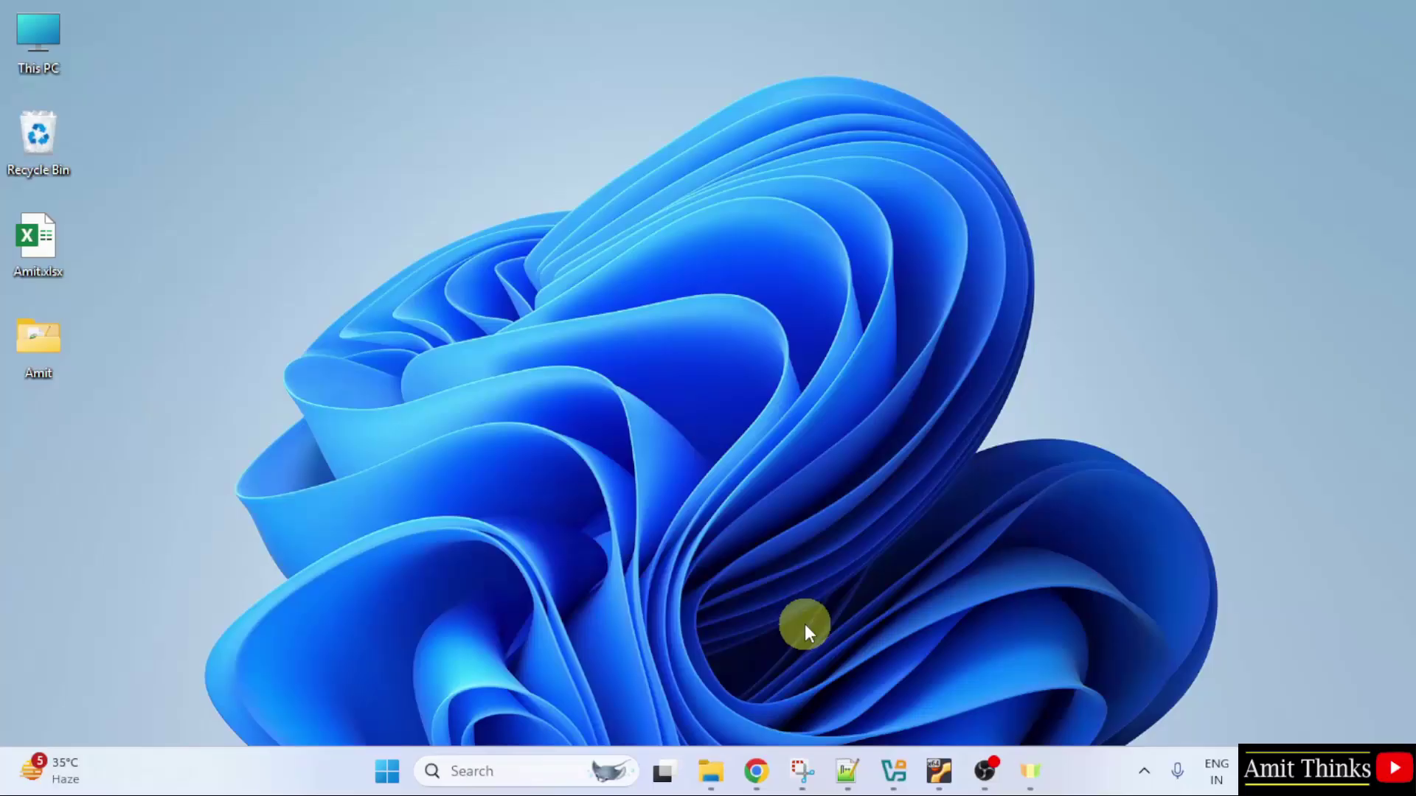
Search Google for 'oracle java' in Chrome and open Oracle's Java Software result.
click(756, 770)
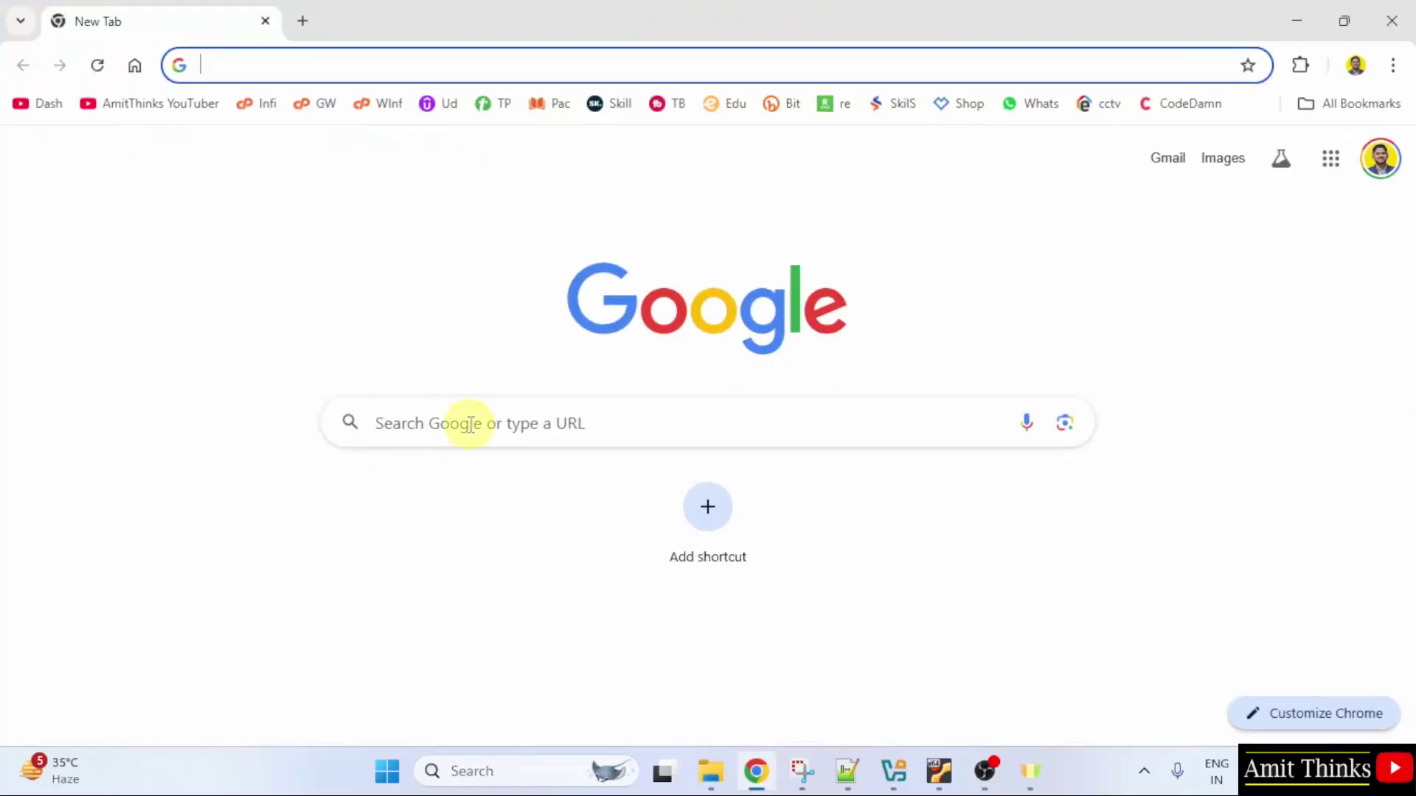
click(470, 424)
text(oracl)
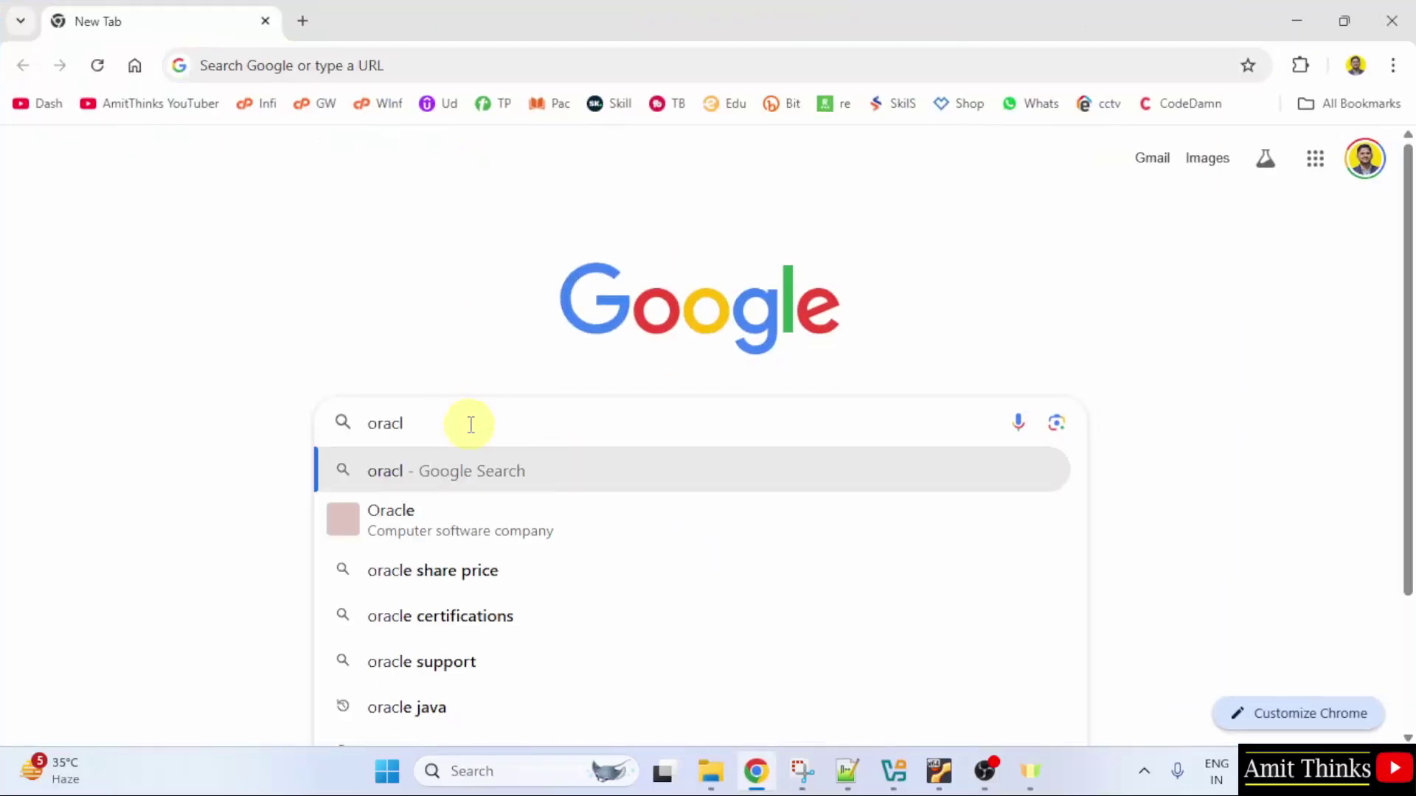
text(e jav)
key(BackSpace)
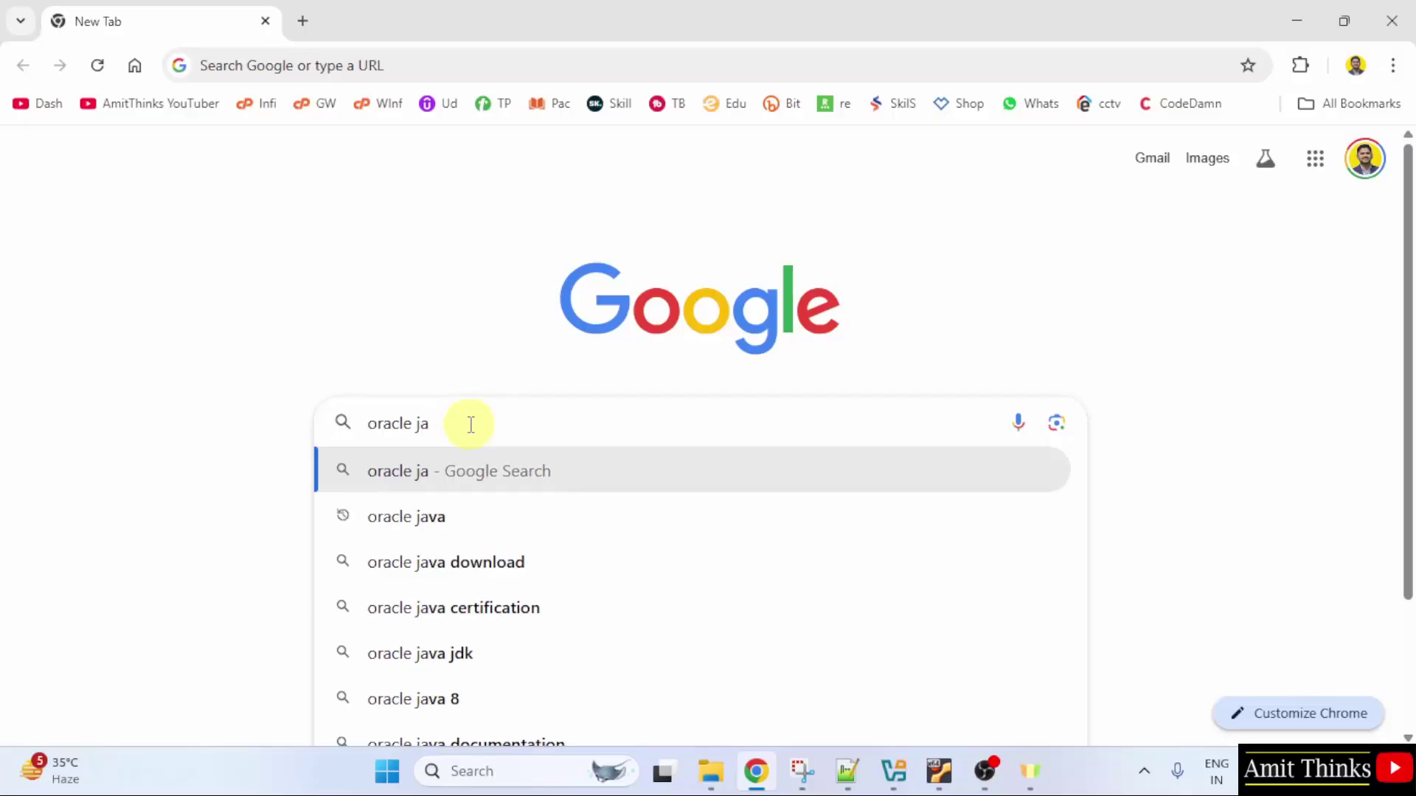
text(va)
key(Return)
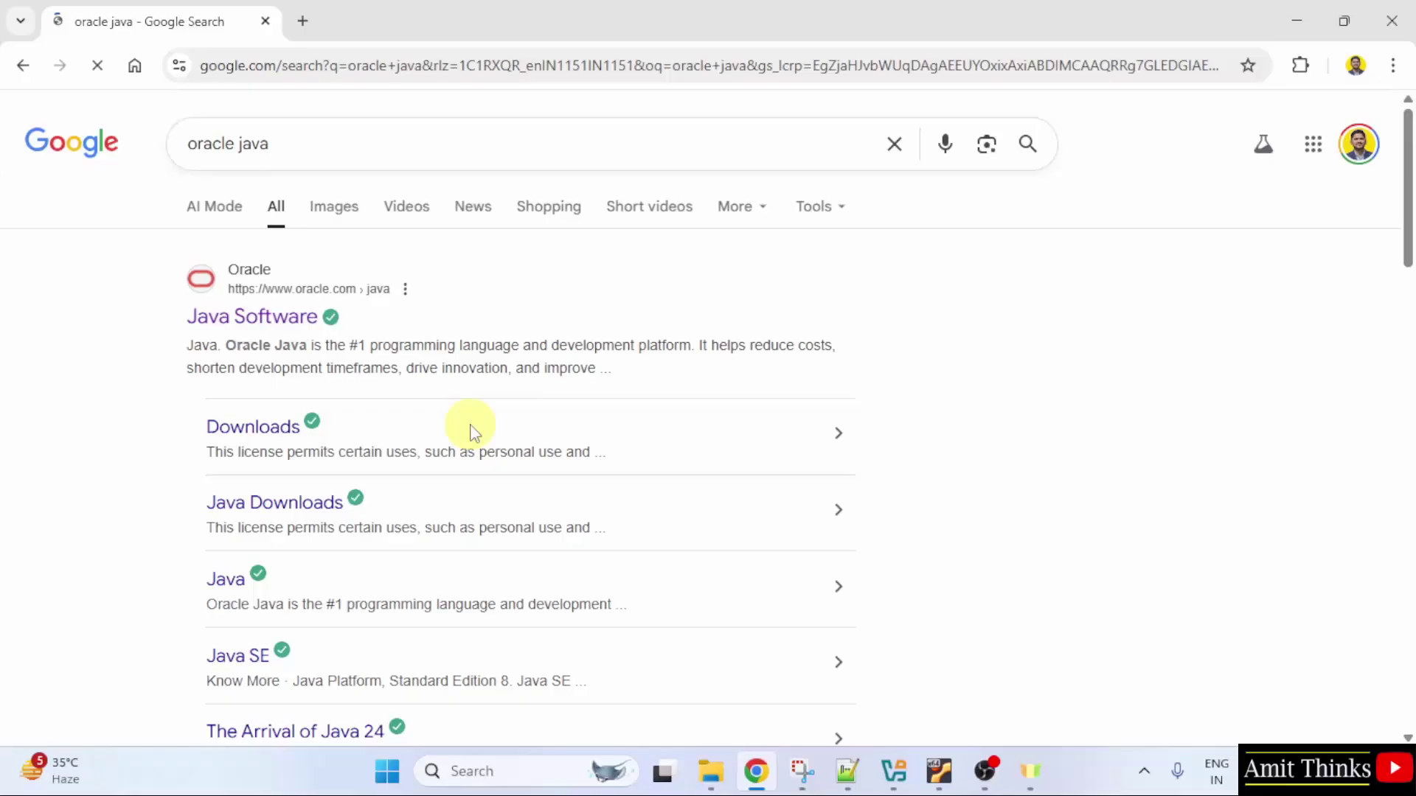
click(277, 318)
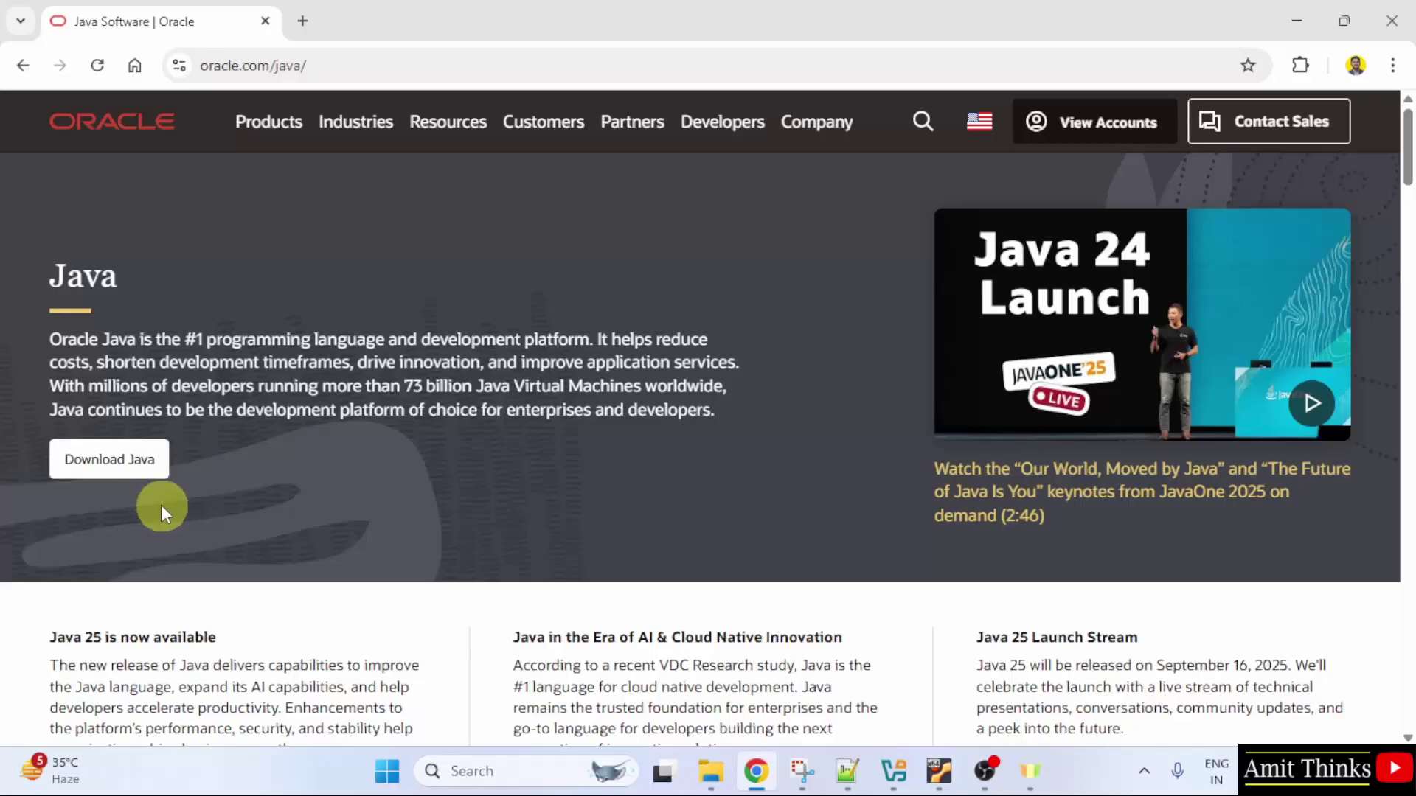
From Java Downloads, download the JDK 25 Windows x64 Installer (182.25 MB).
click(147, 473)
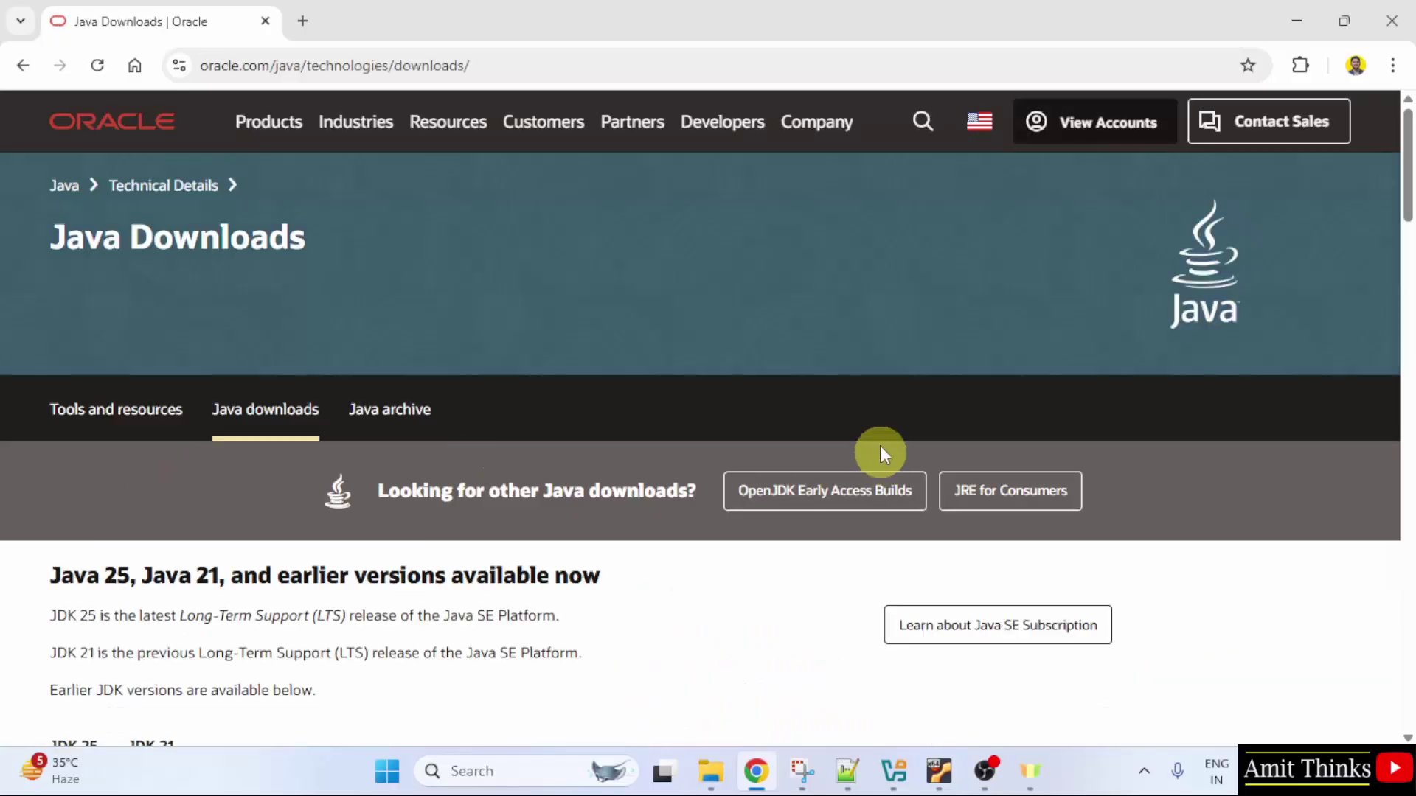
drag(1406, 174, 1407, 245)
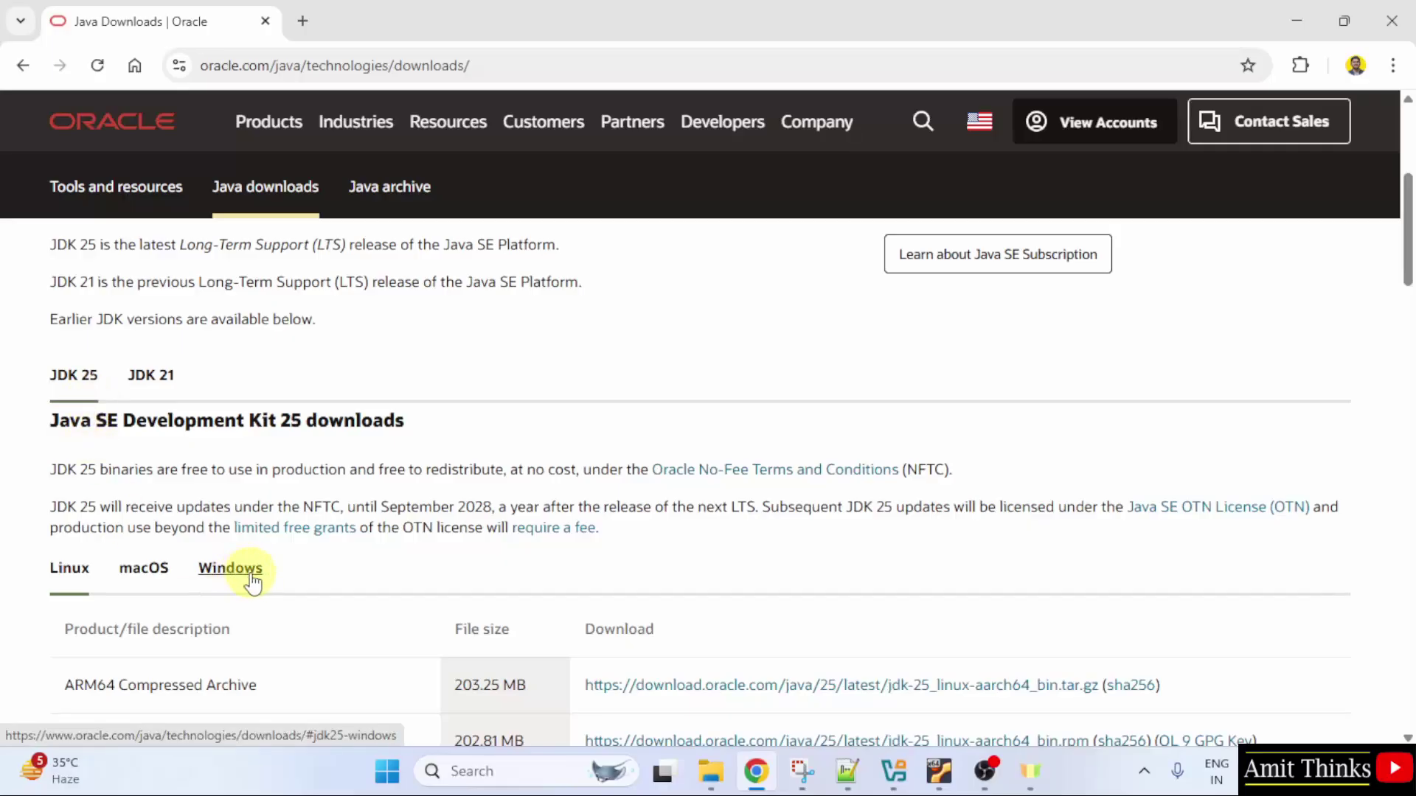
click(252, 583)
drag(1403, 199, 1411, 255)
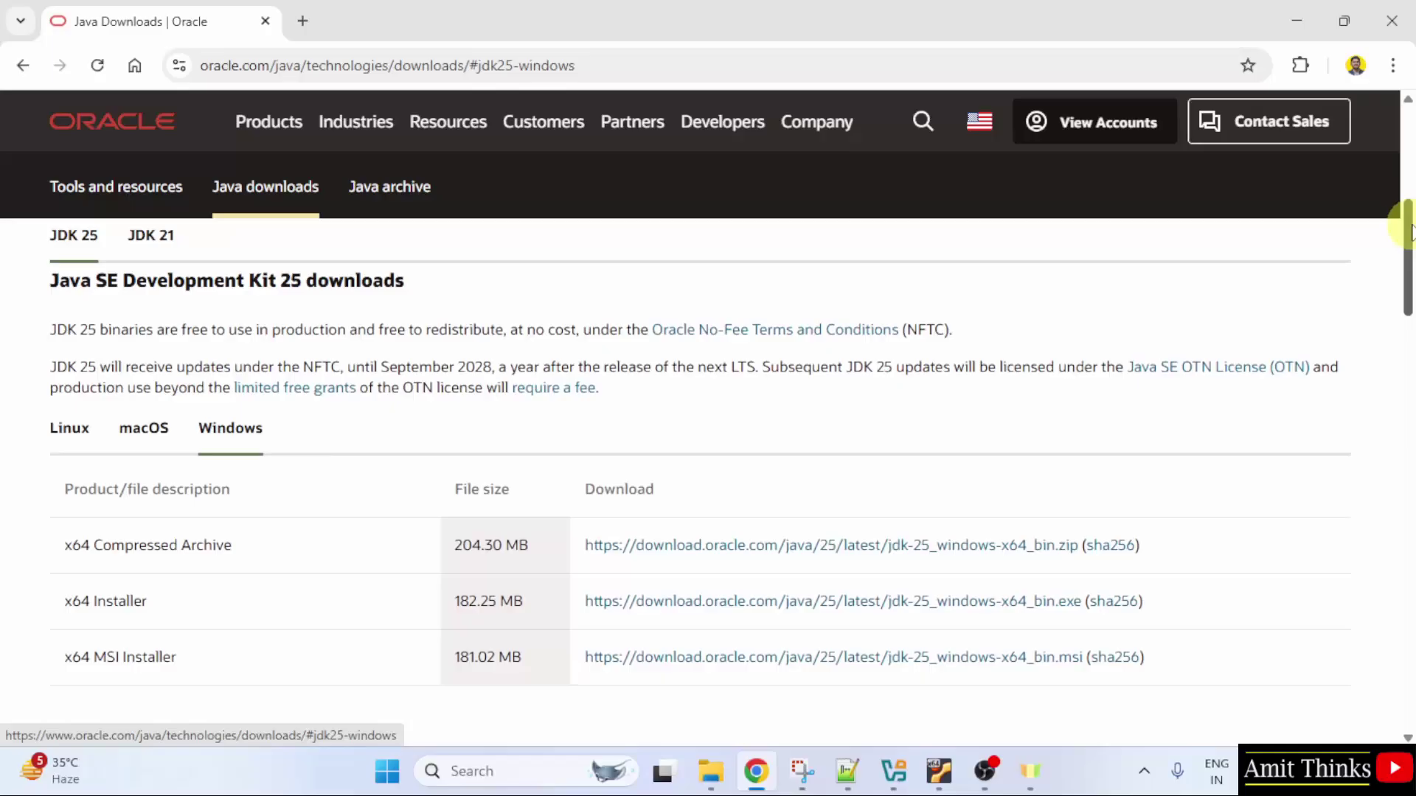
scroll(1406, 238, down, 1)
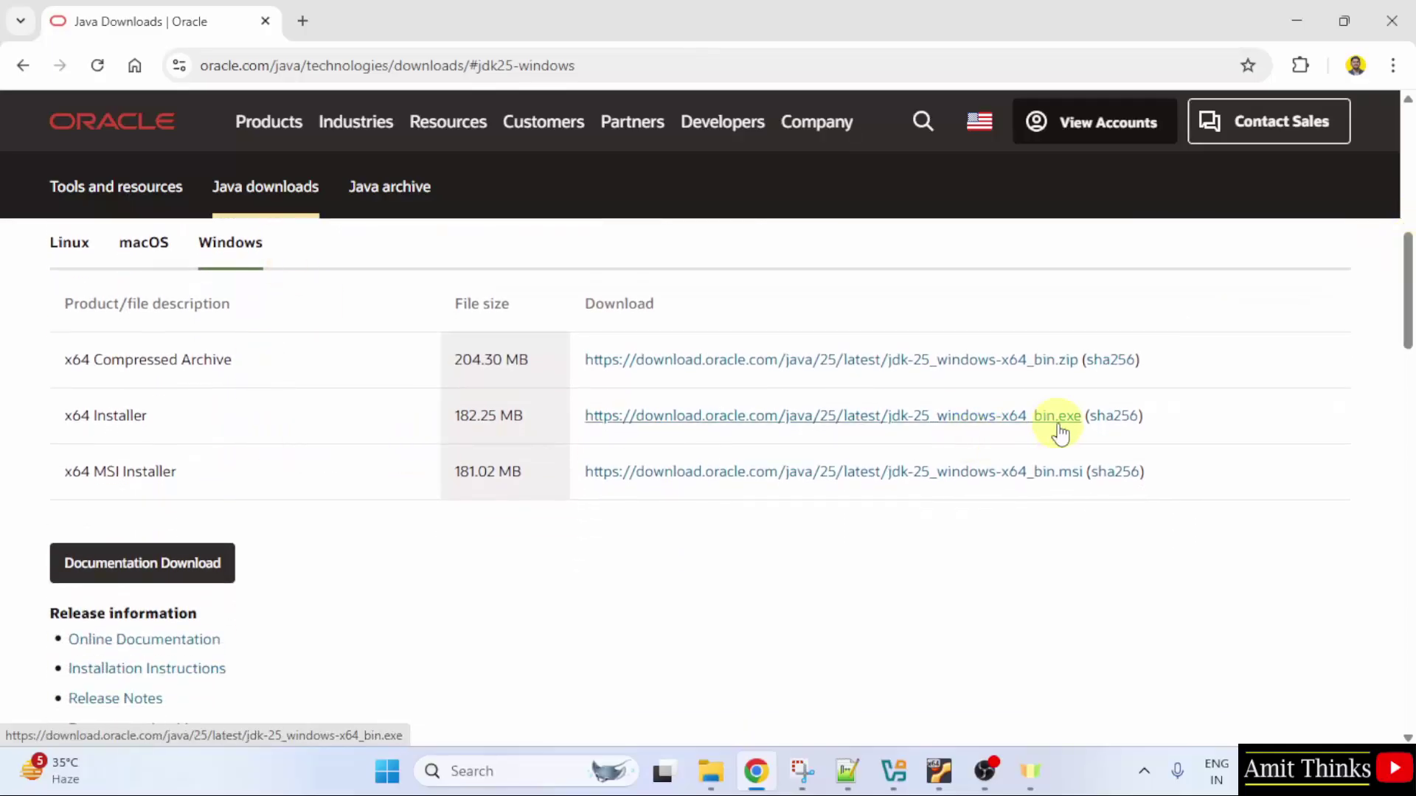
triple_click(125, 417)
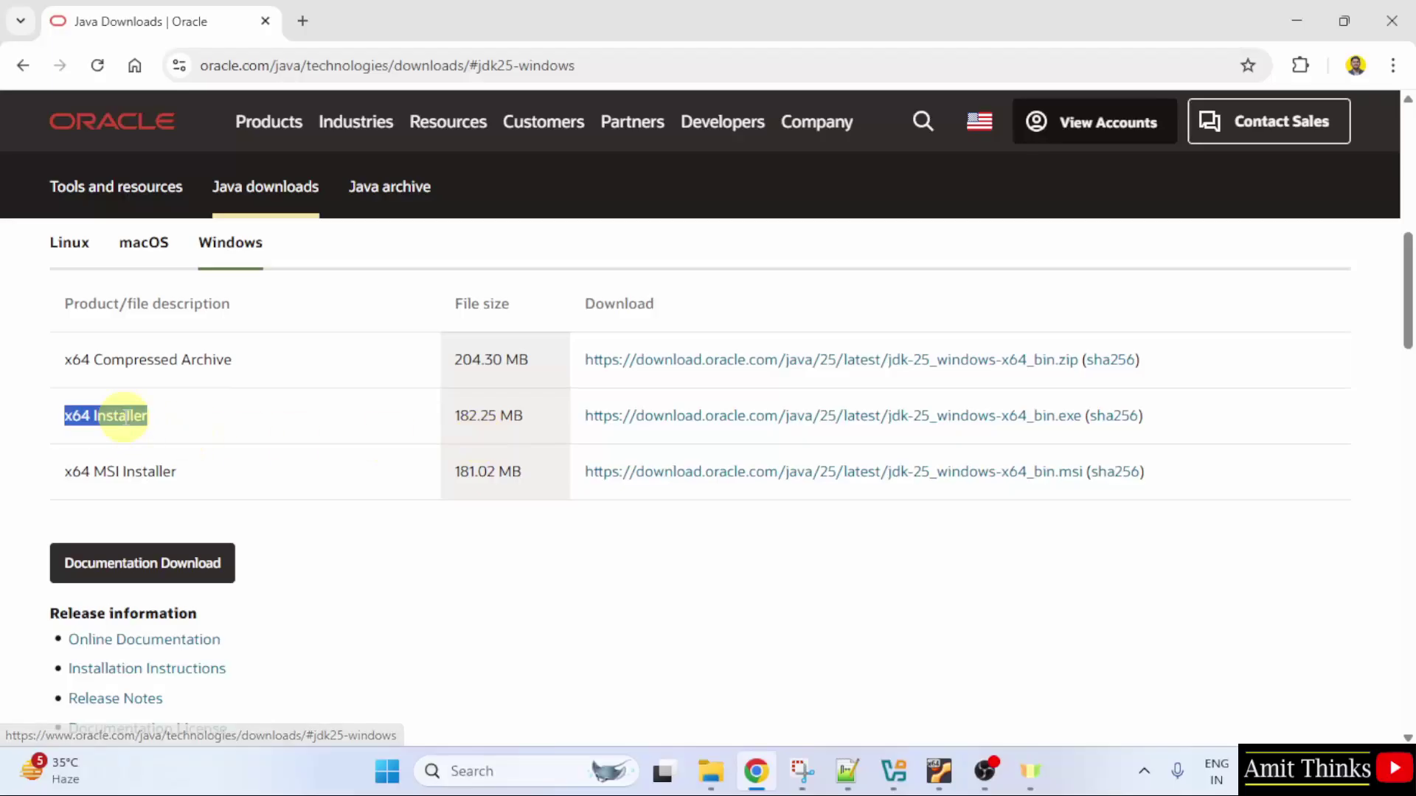
click(346, 414)
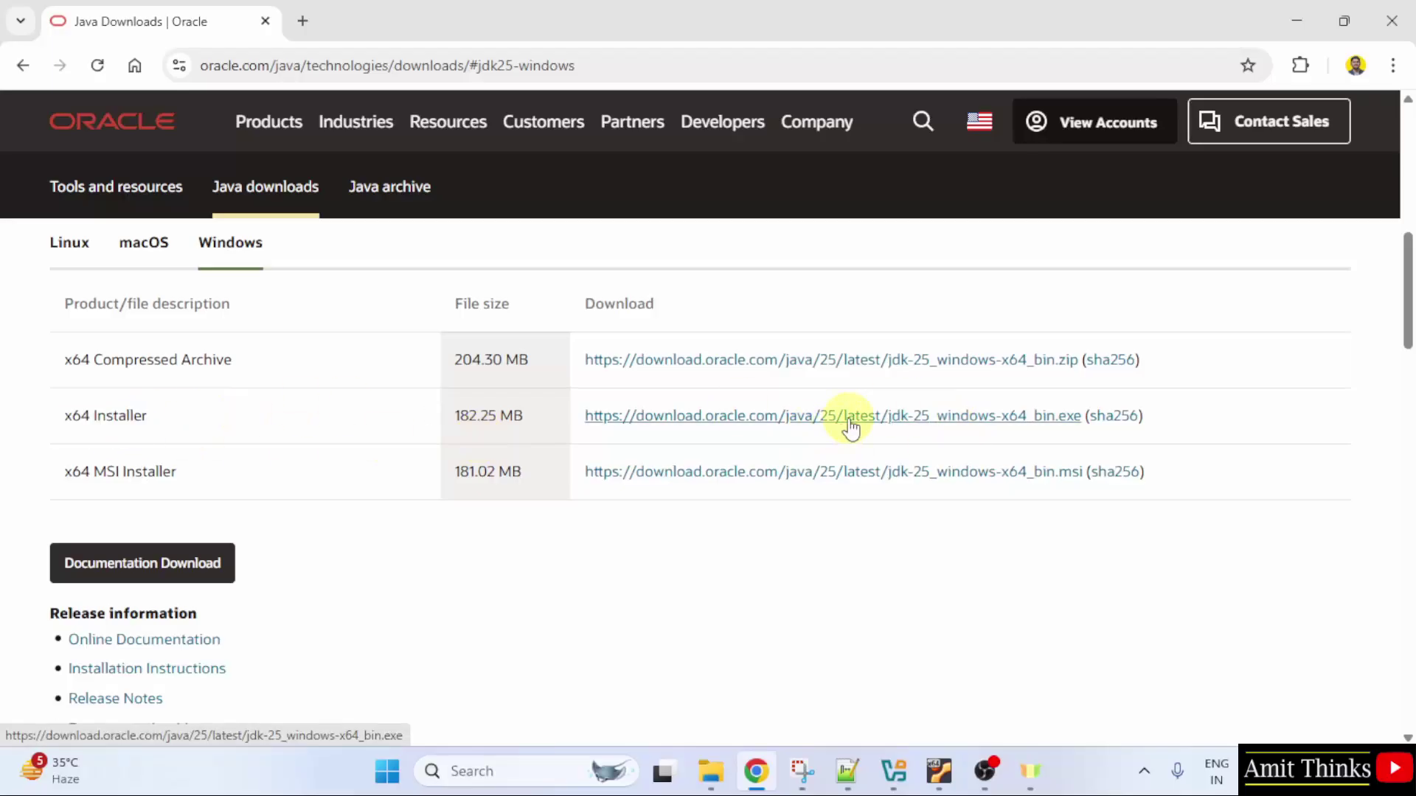
drag(454, 418, 545, 422)
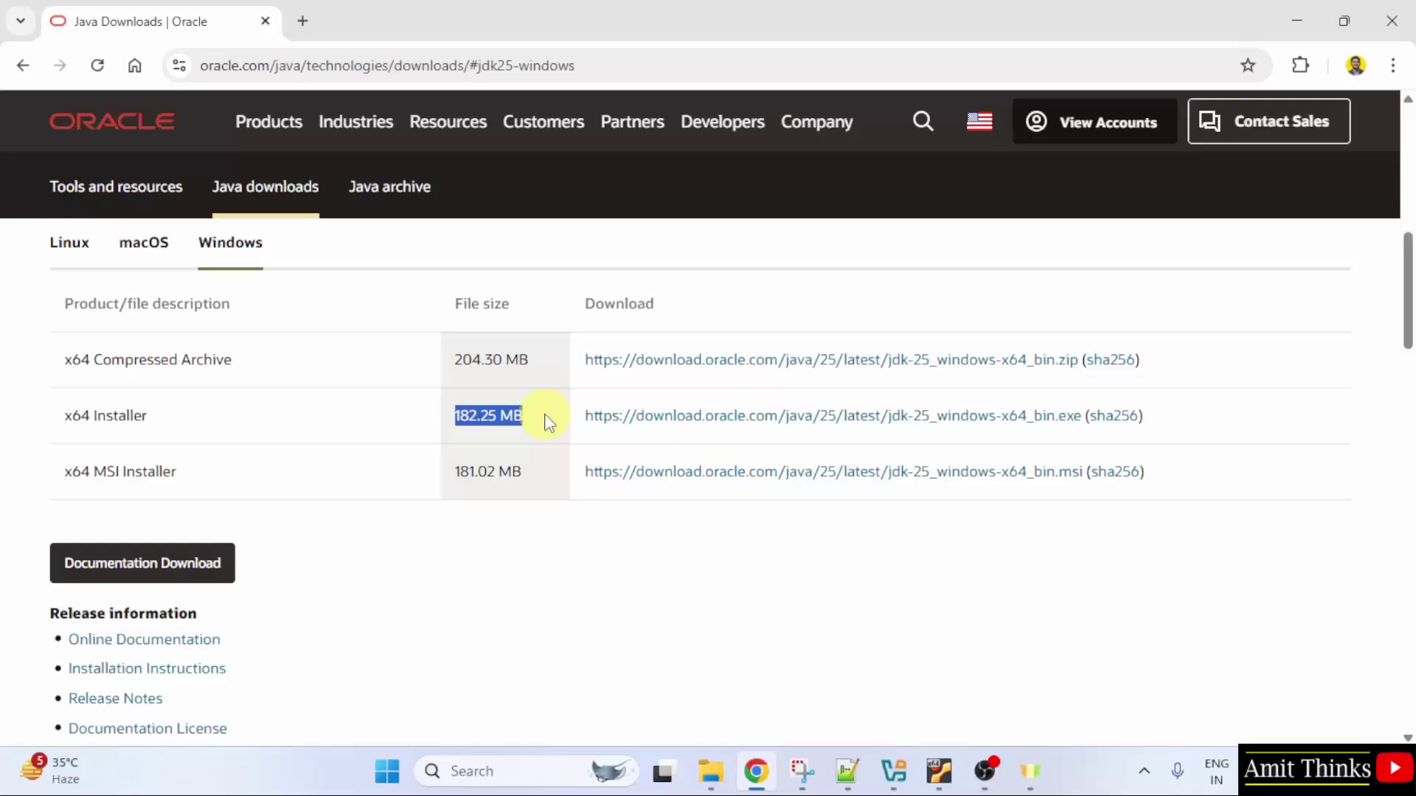
click(763, 417)
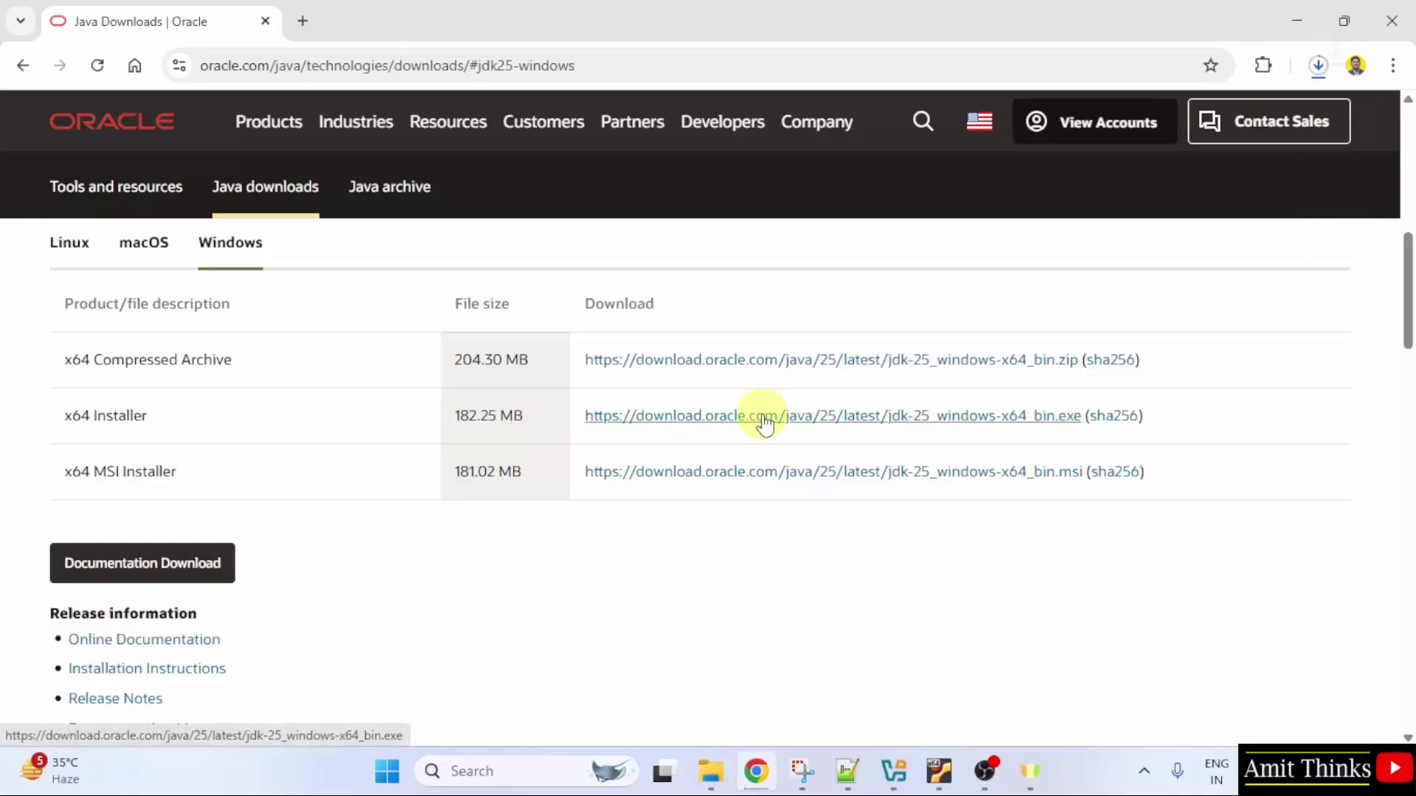
Open the downloaded jdk-25 installer from Chrome's downloads panel and minimize Chrome.
click(1317, 65)
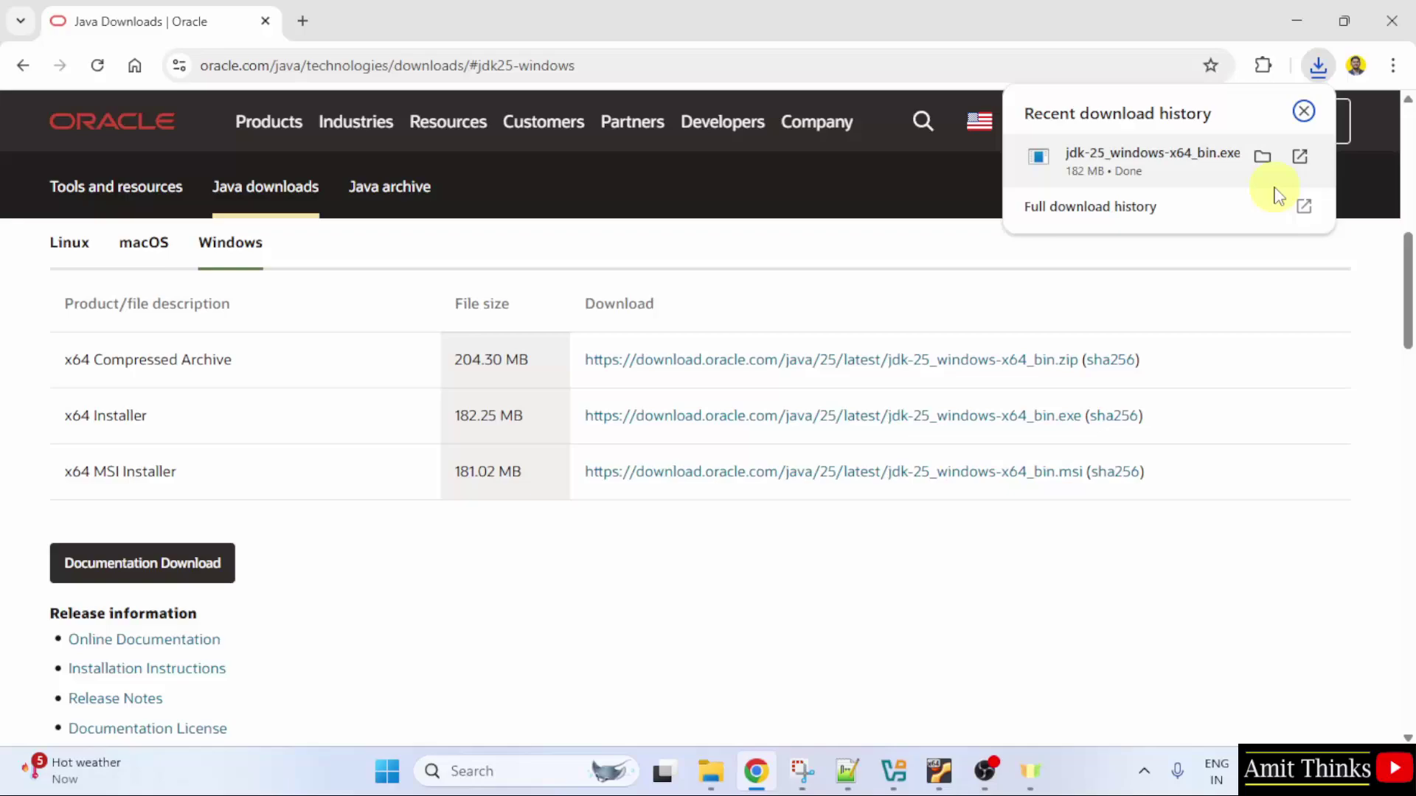
right_click(1201, 183)
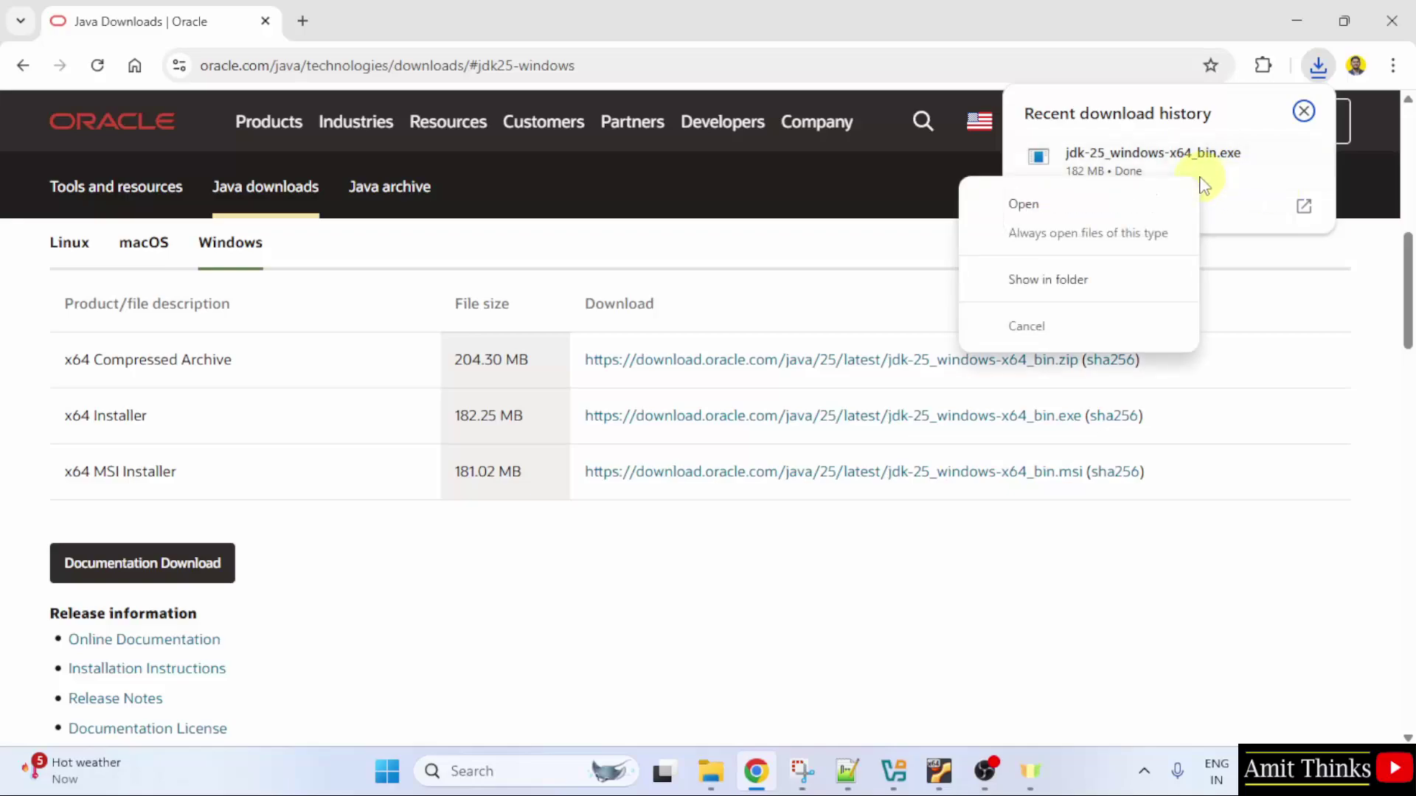
click(1166, 206)
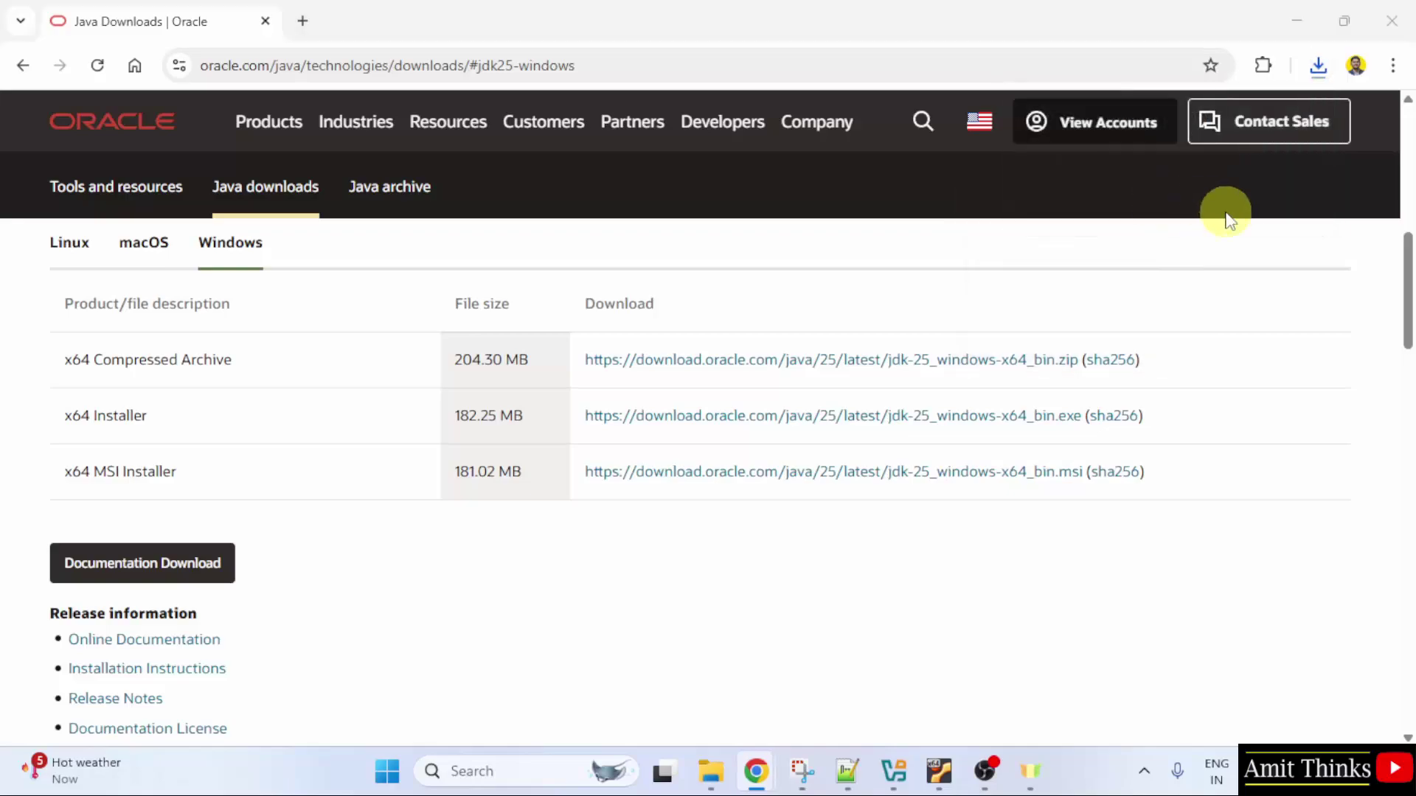
click(1290, 12)
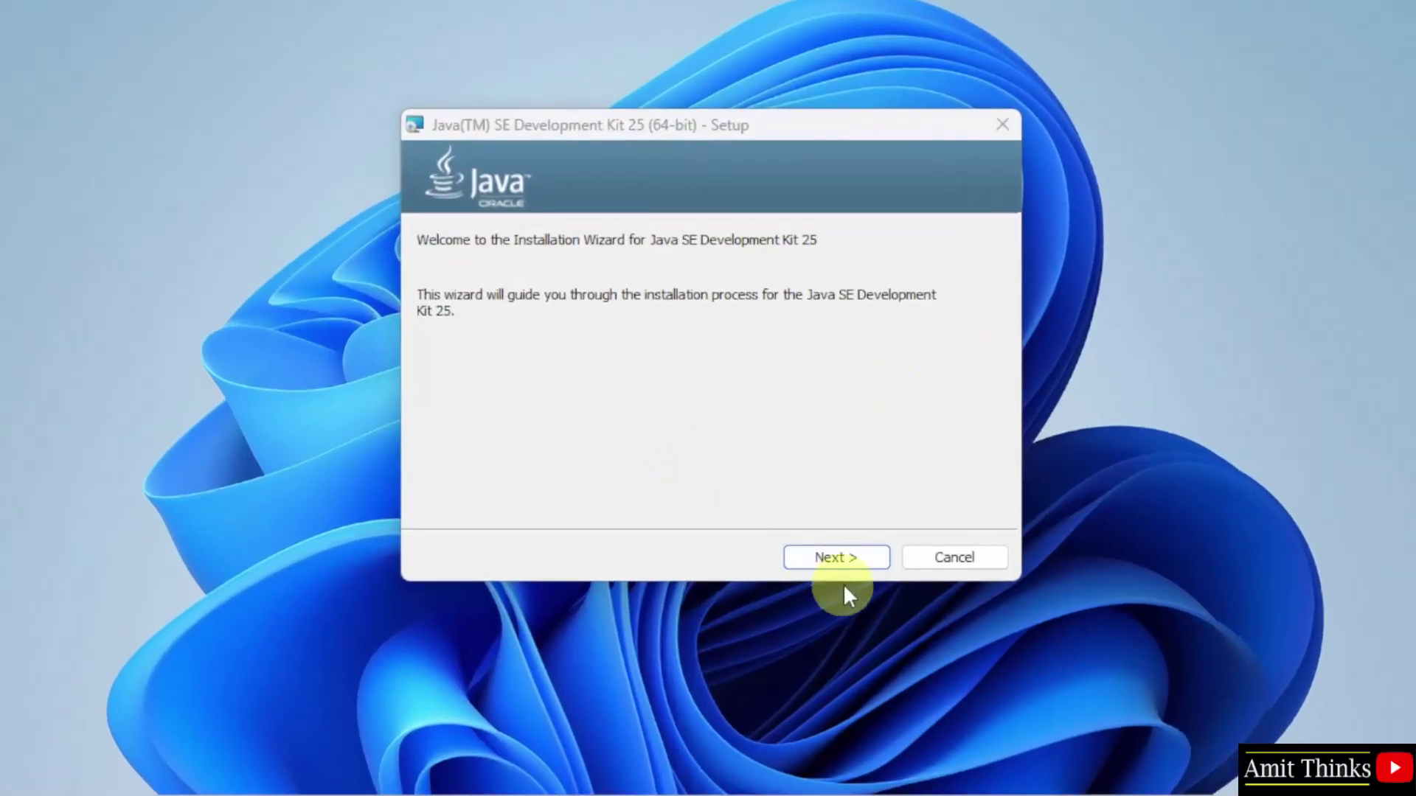
Install JDK 25 to the default C:\Program Files\Java\jdk-25\ folder and close the wizard.
click(847, 561)
click(854, 567)
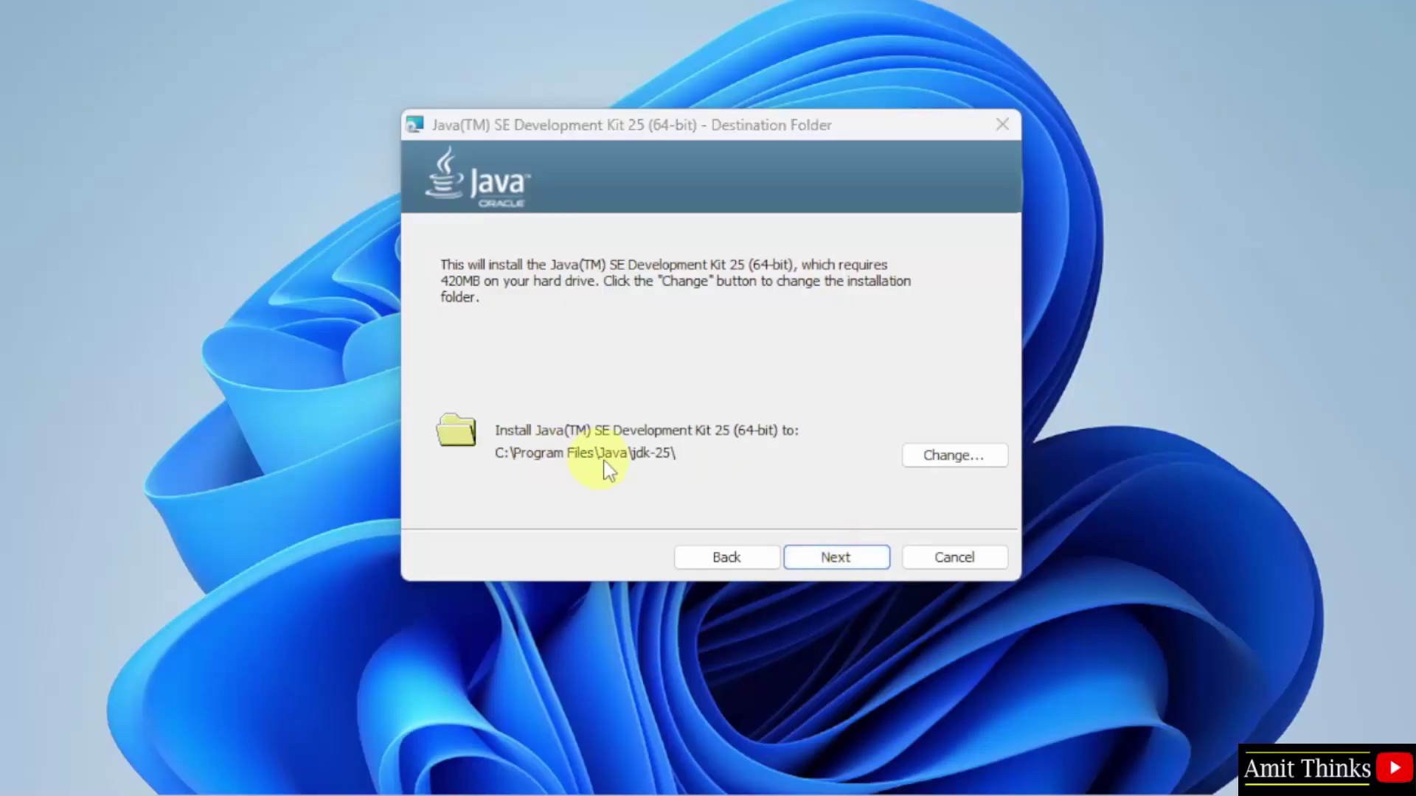
click(847, 562)
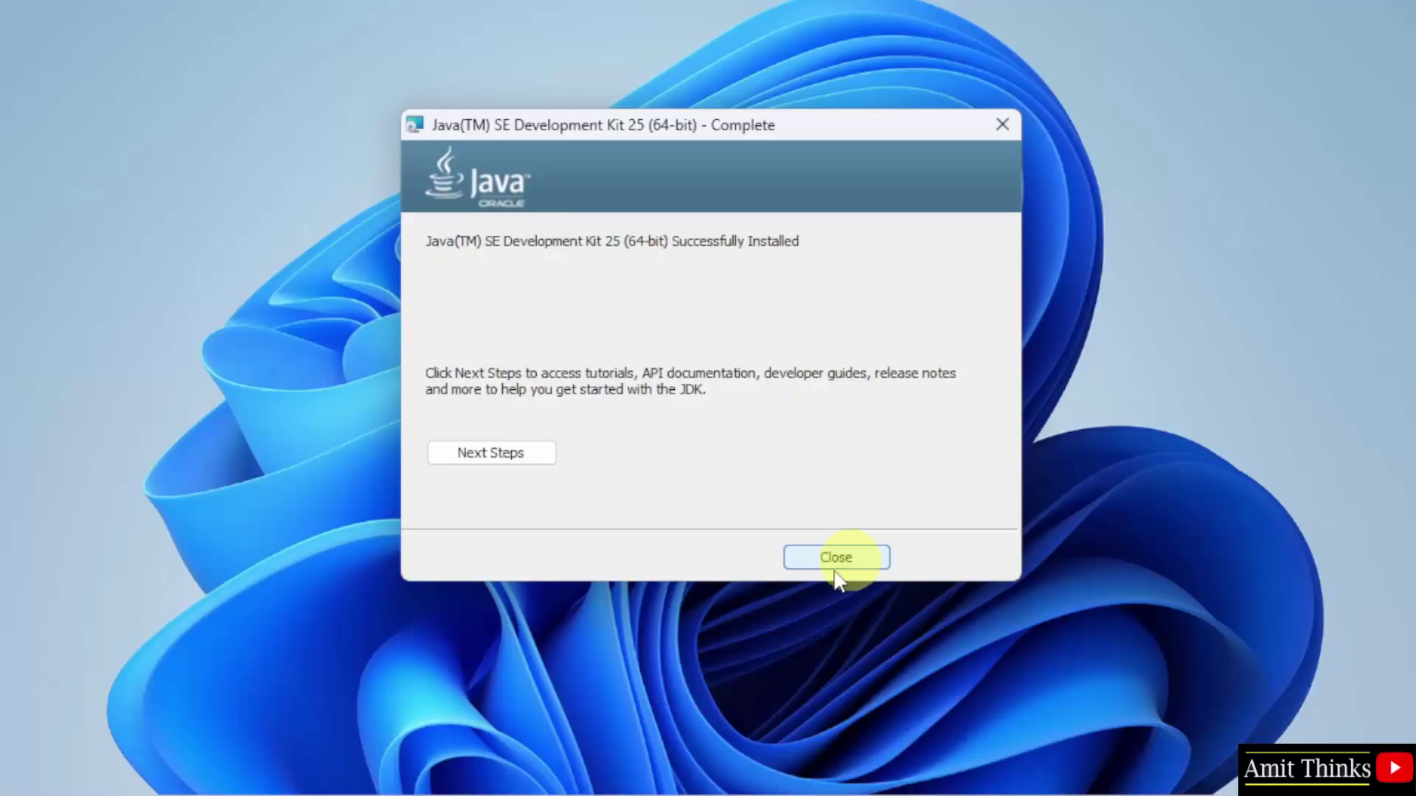
click(837, 559)
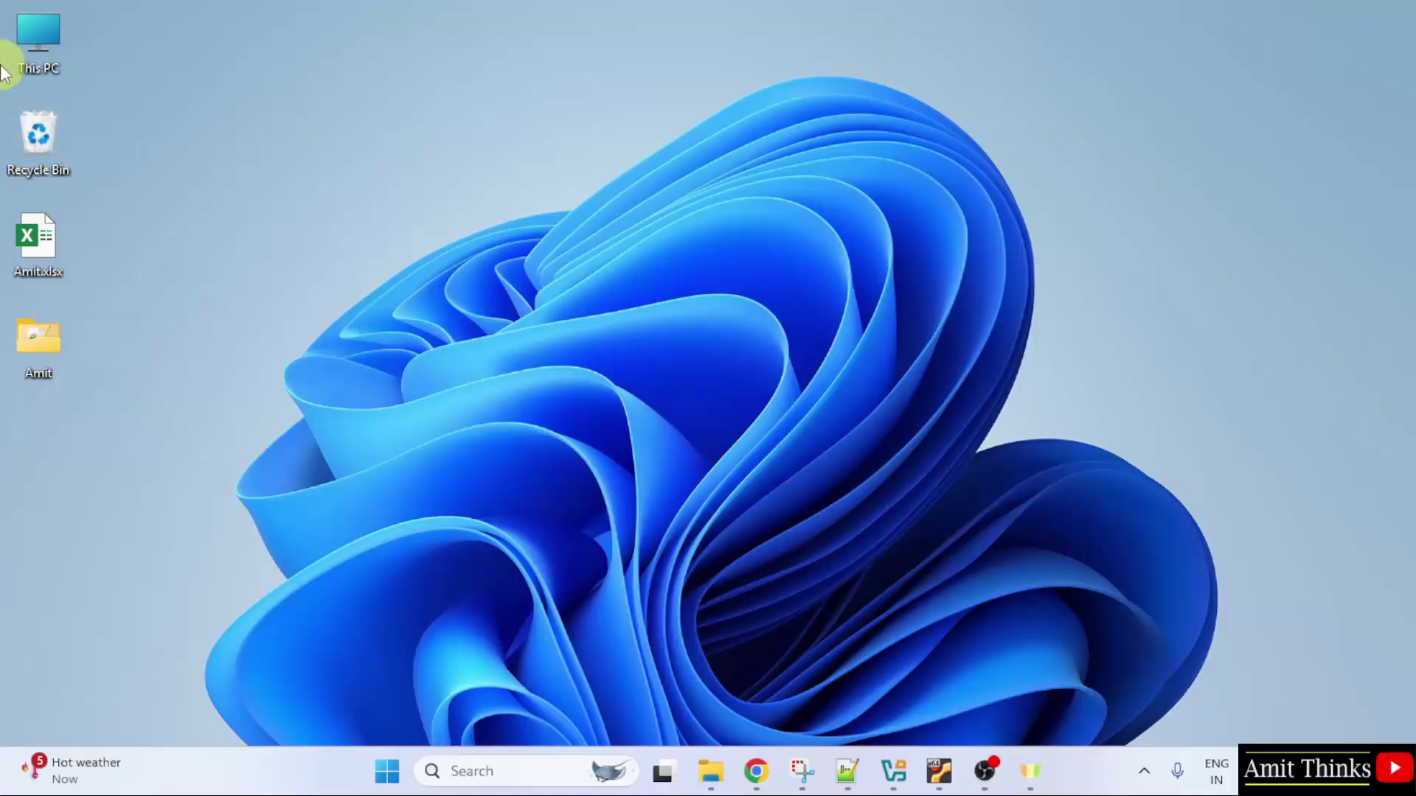
Browse from This PC to C:\Program Files\Java\jdk-25\bin in File Explorer.
double_click(41, 66)
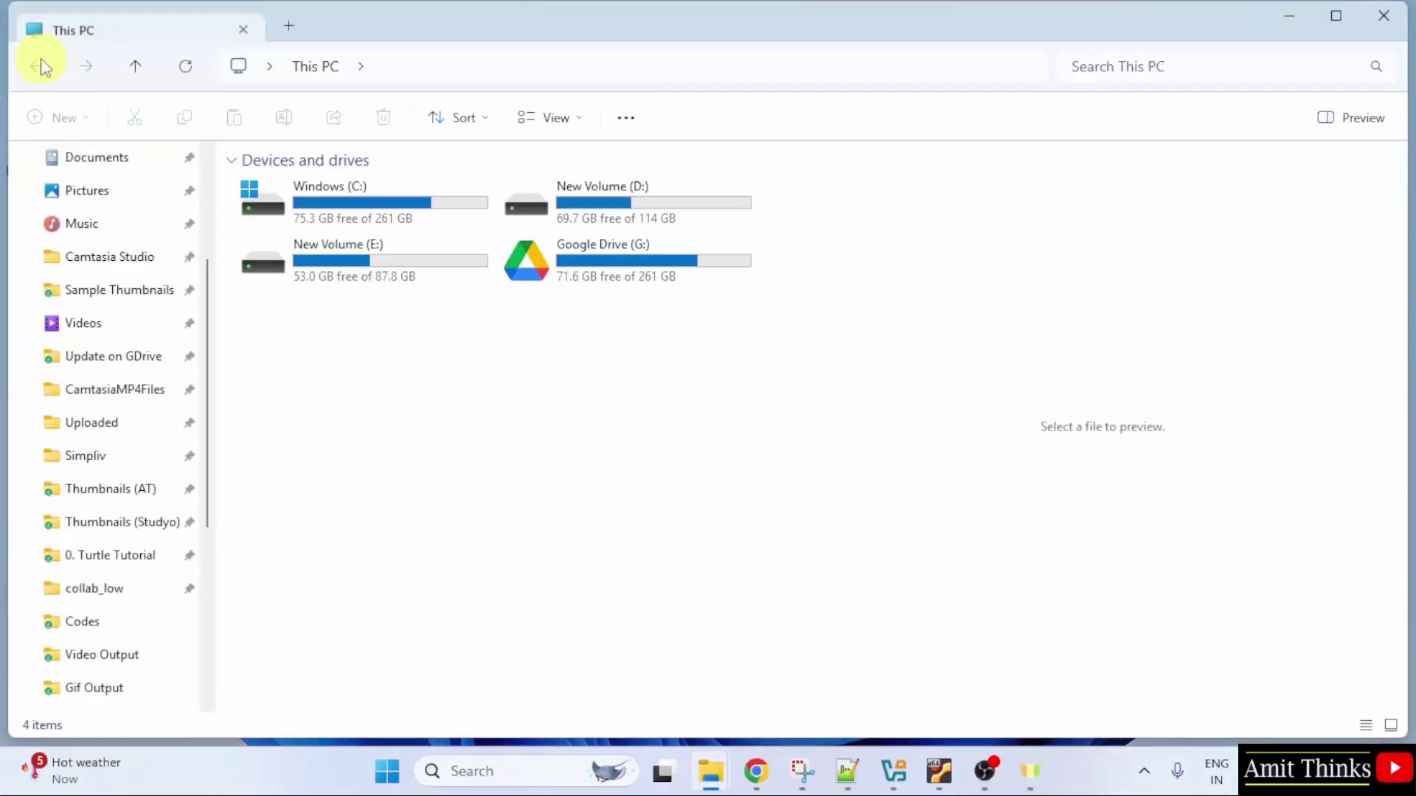
double_click(382, 212)
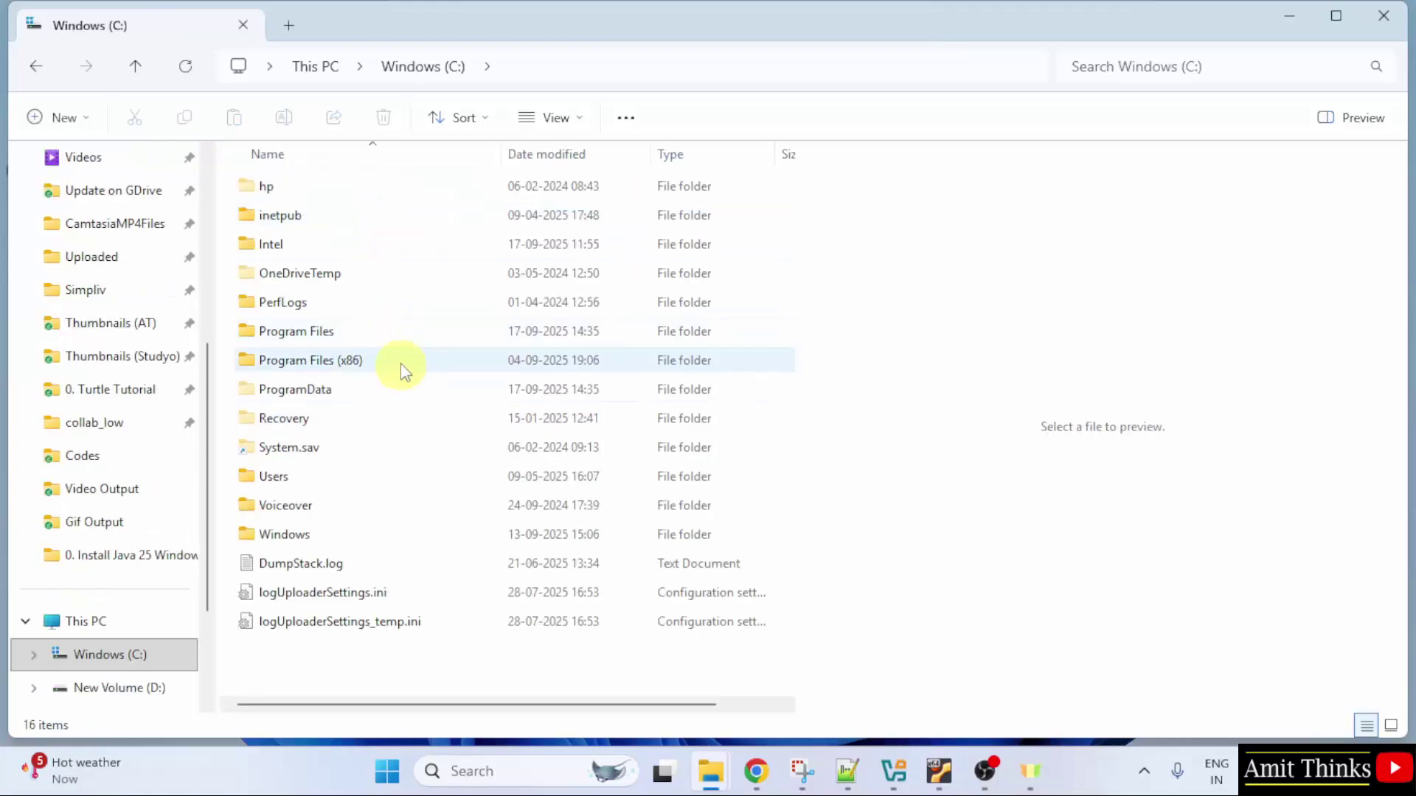
double_click(402, 332)
double_click(476, 479)
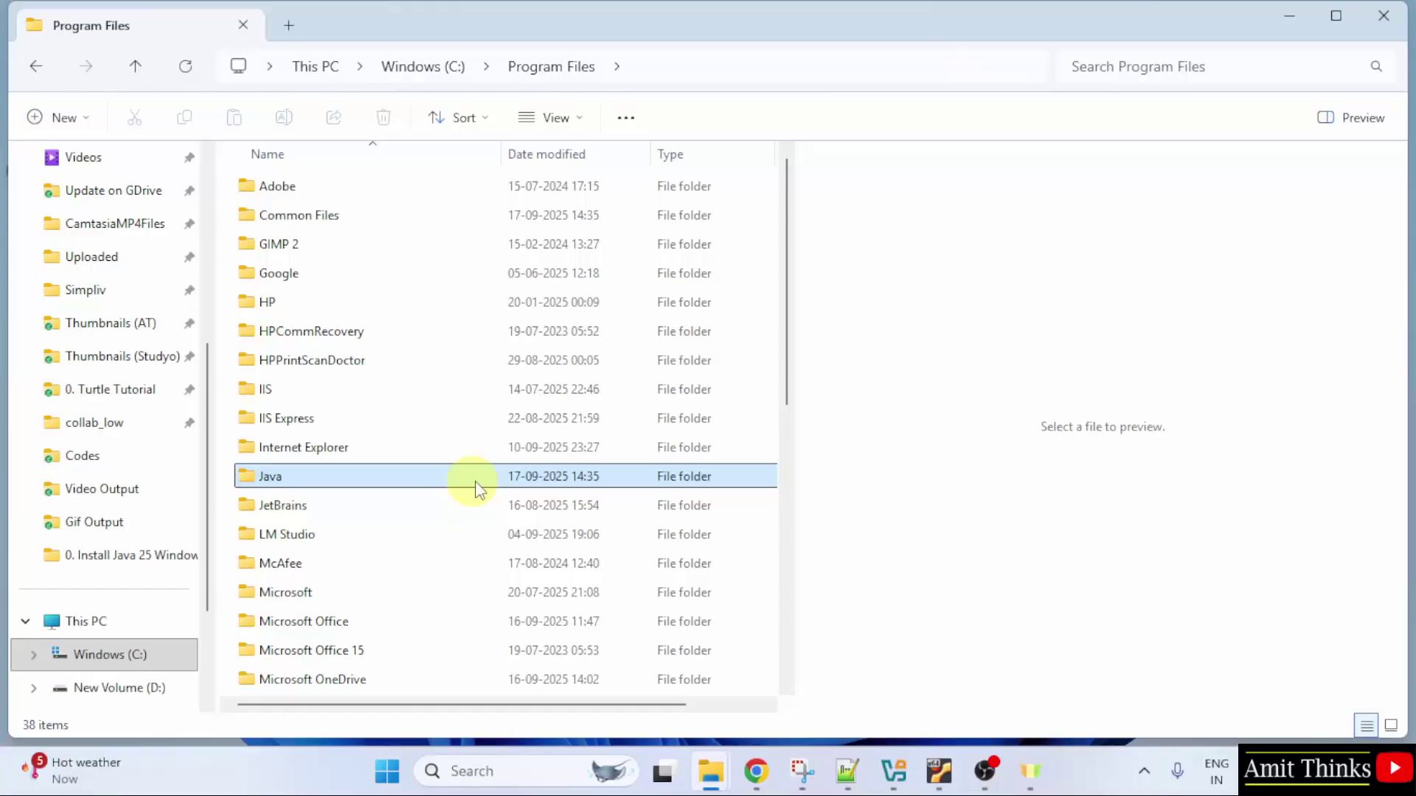
double_click(433, 191)
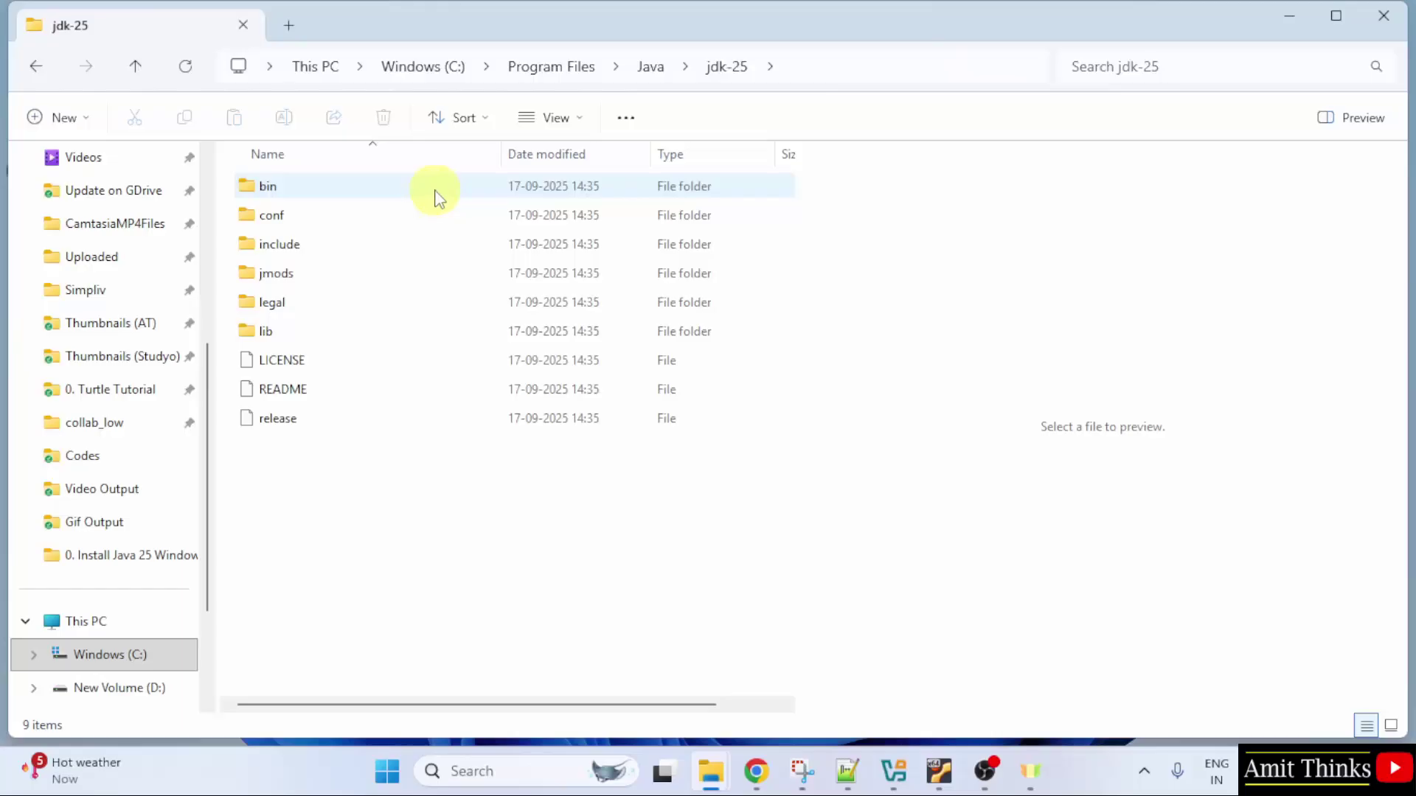
double_click(433, 196)
Copy the bin folder's path from the address bar and minimise File Explorer.
click(862, 66)
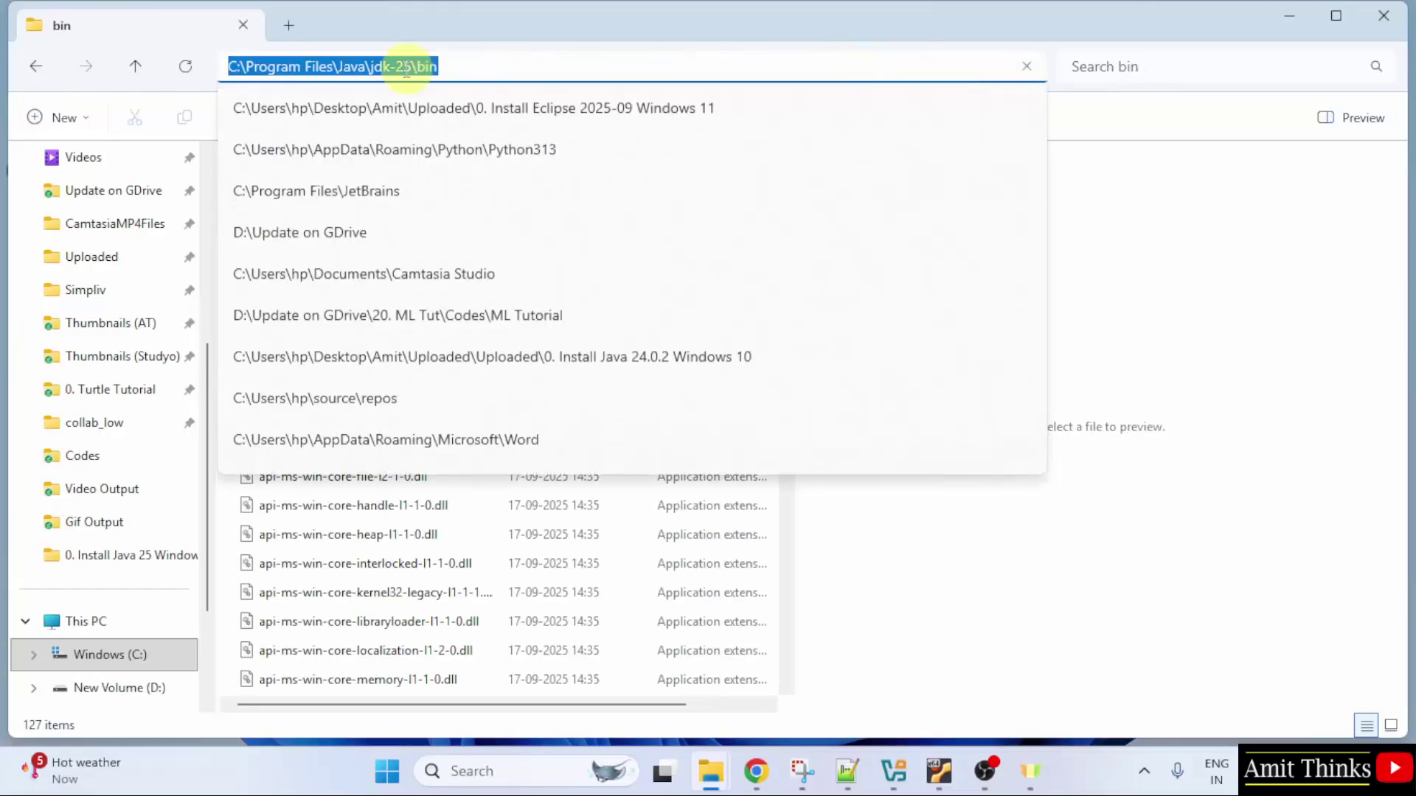
right_click(393, 64)
click(467, 124)
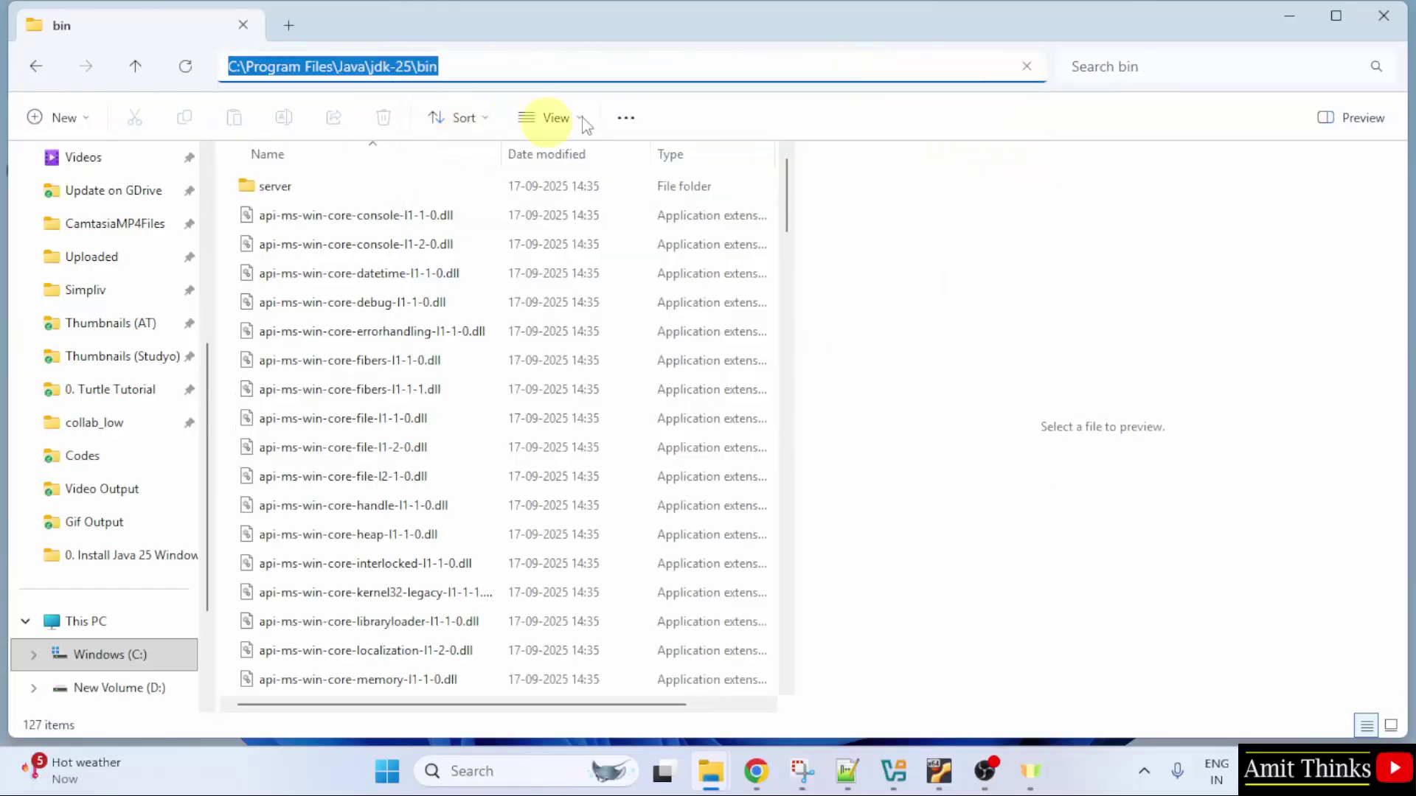
click(1283, 18)
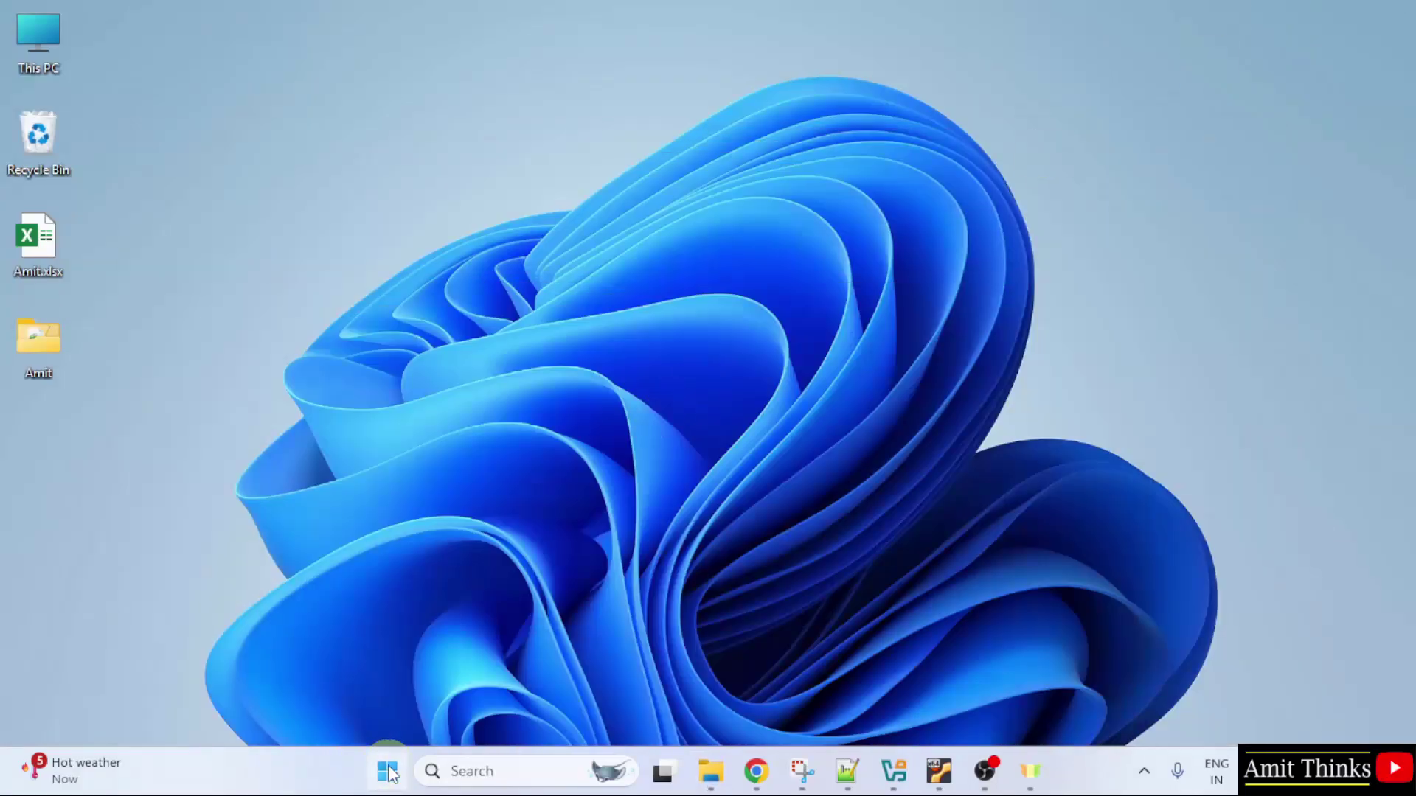
Search Start for 'environment variables' and open 'Edit the system environment variables'.
click(387, 772)
text(environ)
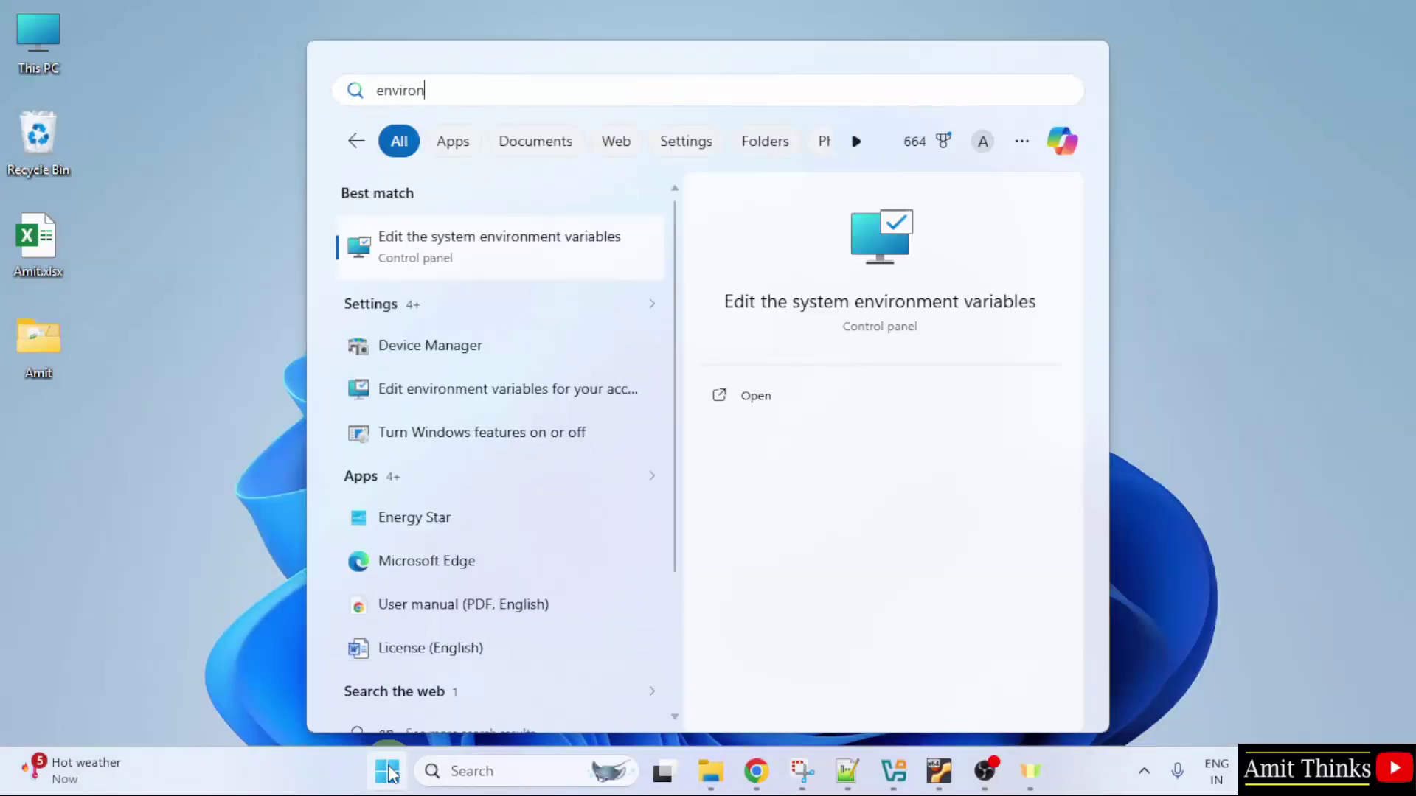
text(ment vari)
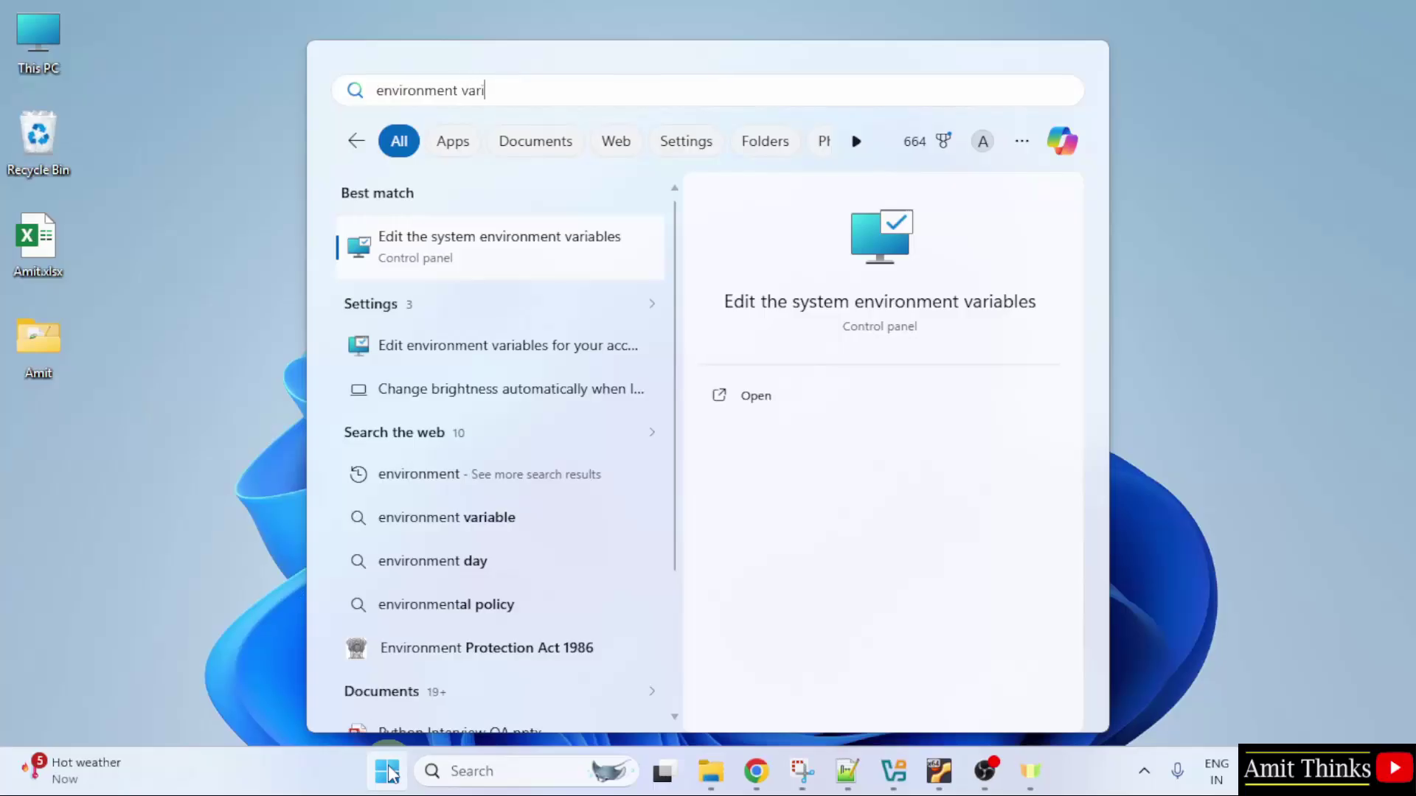
text(ables)
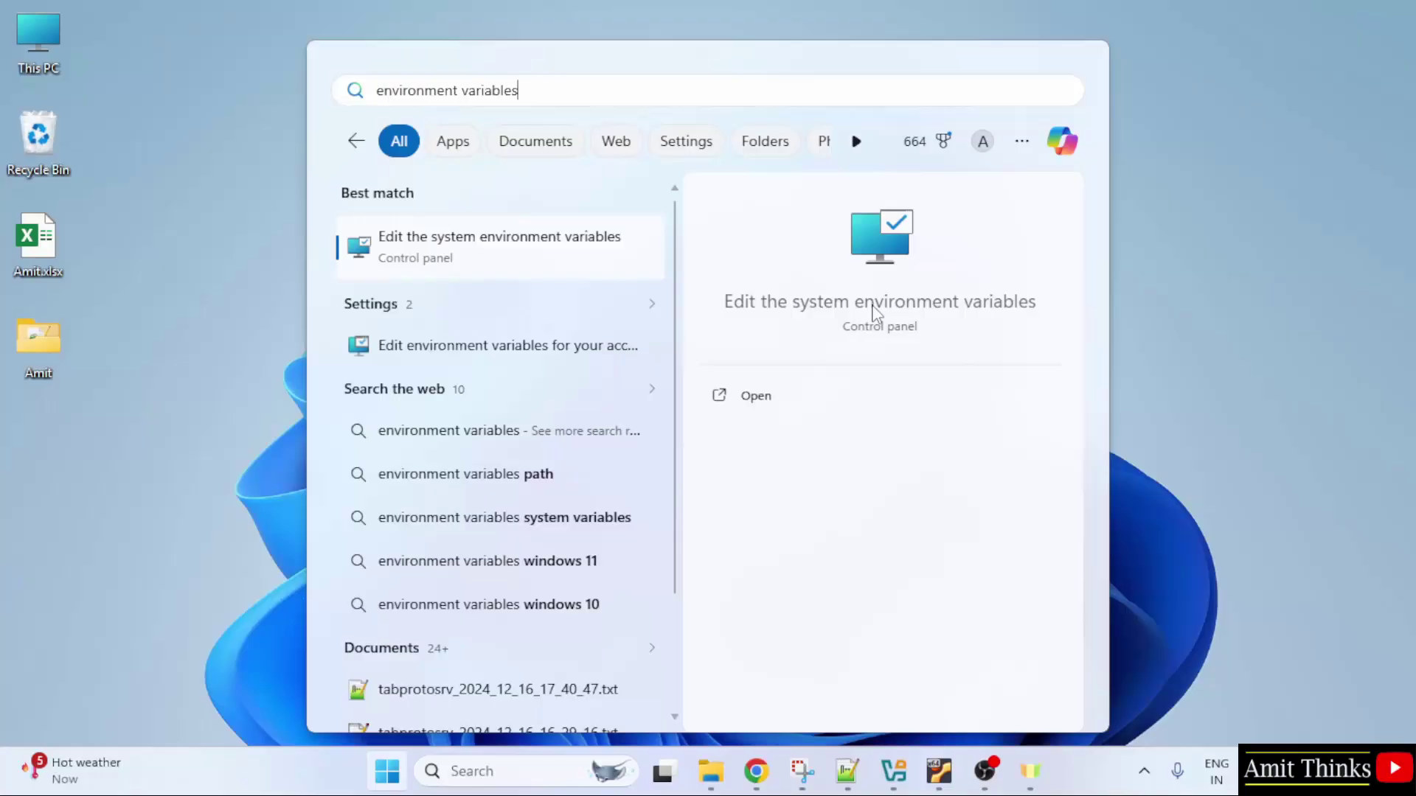
click(814, 400)
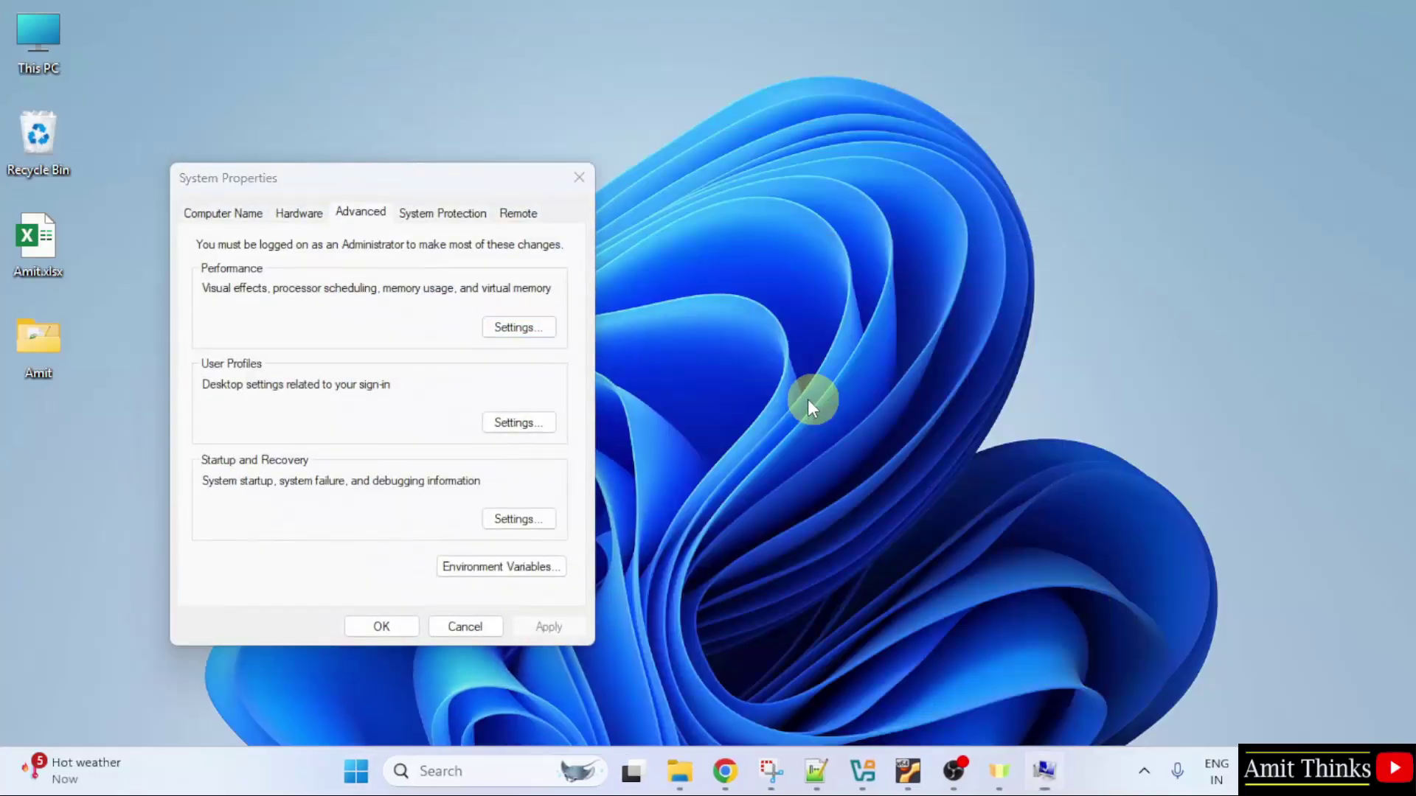
Add C:\Program Files\Java\jdk-25\bin as a new entry in the system Path variable.
click(503, 570)
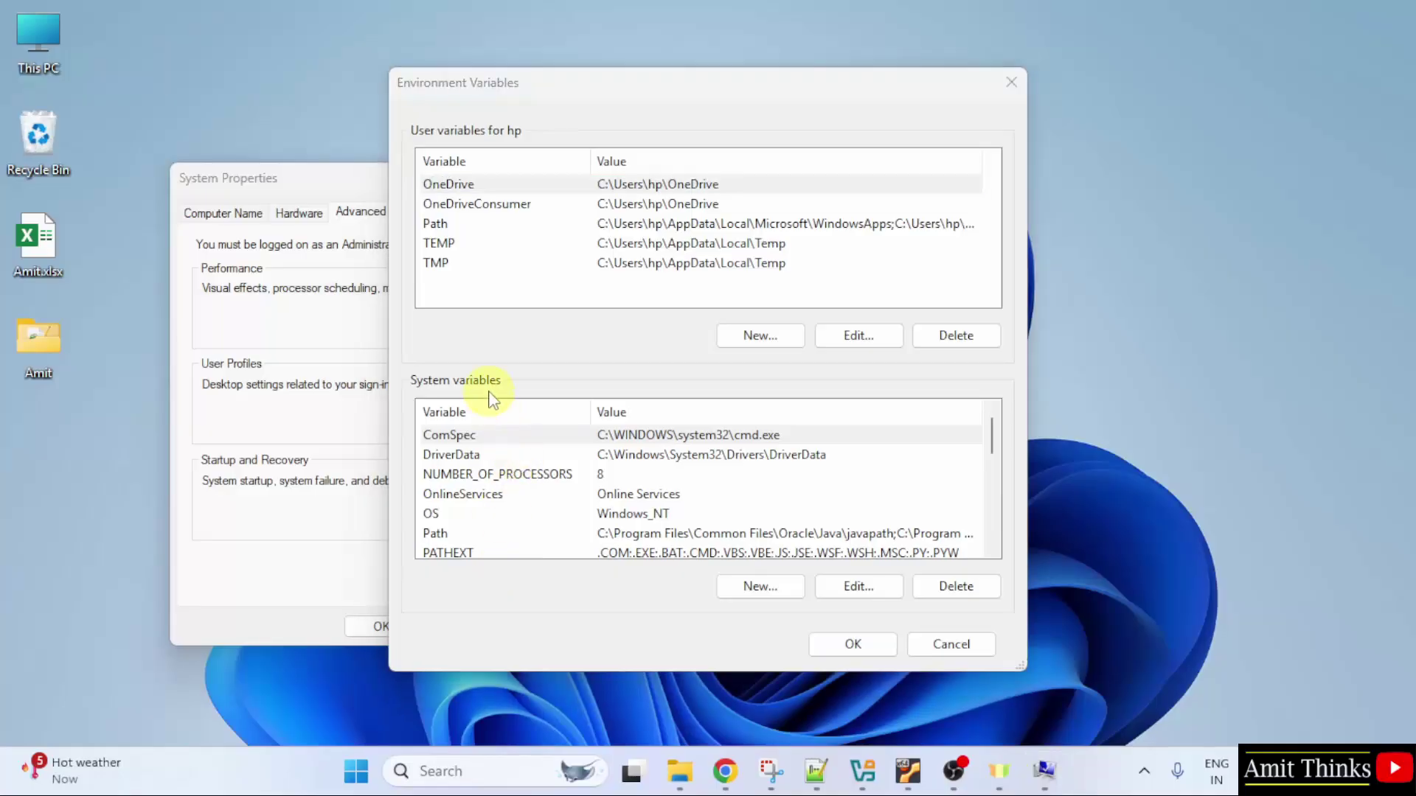
click(732, 536)
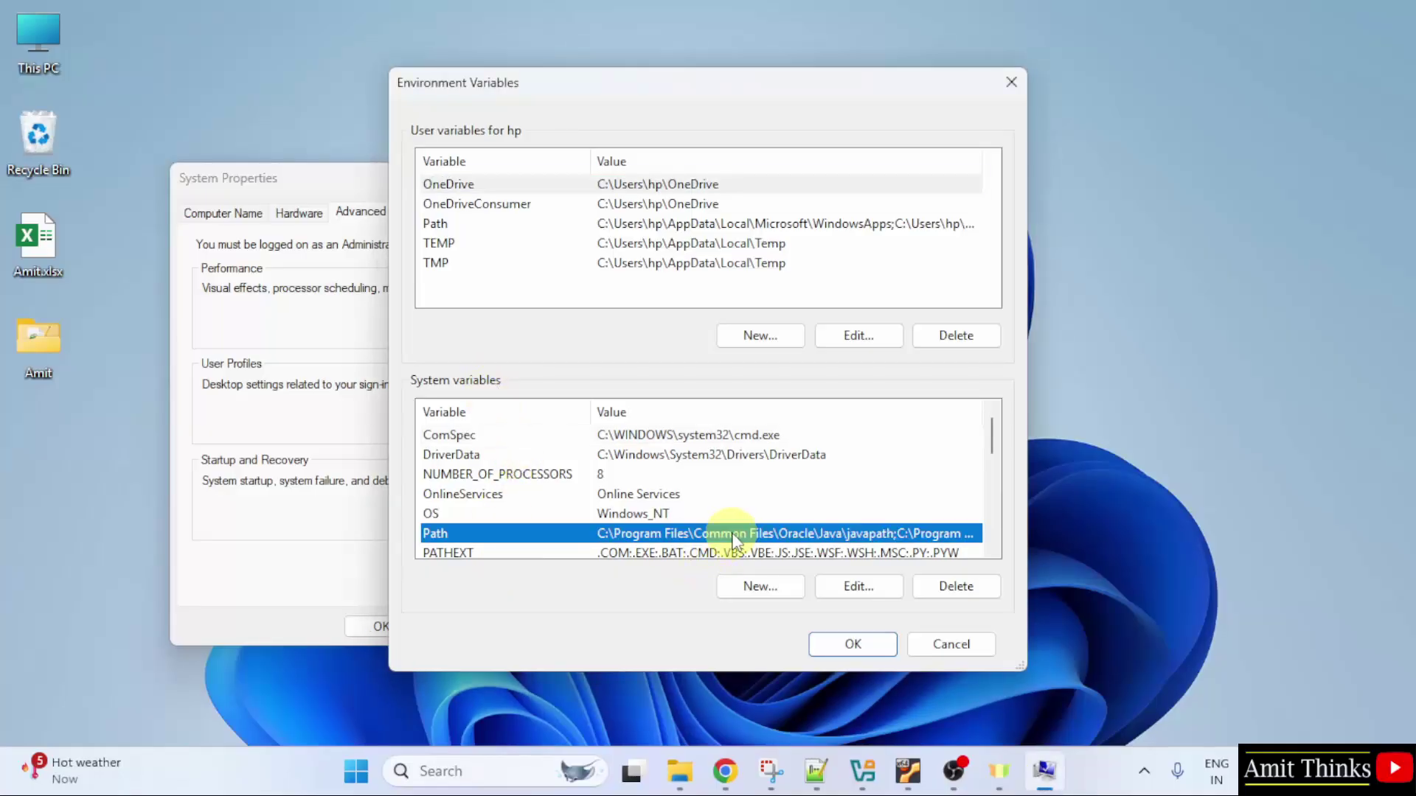
double_click(733, 532)
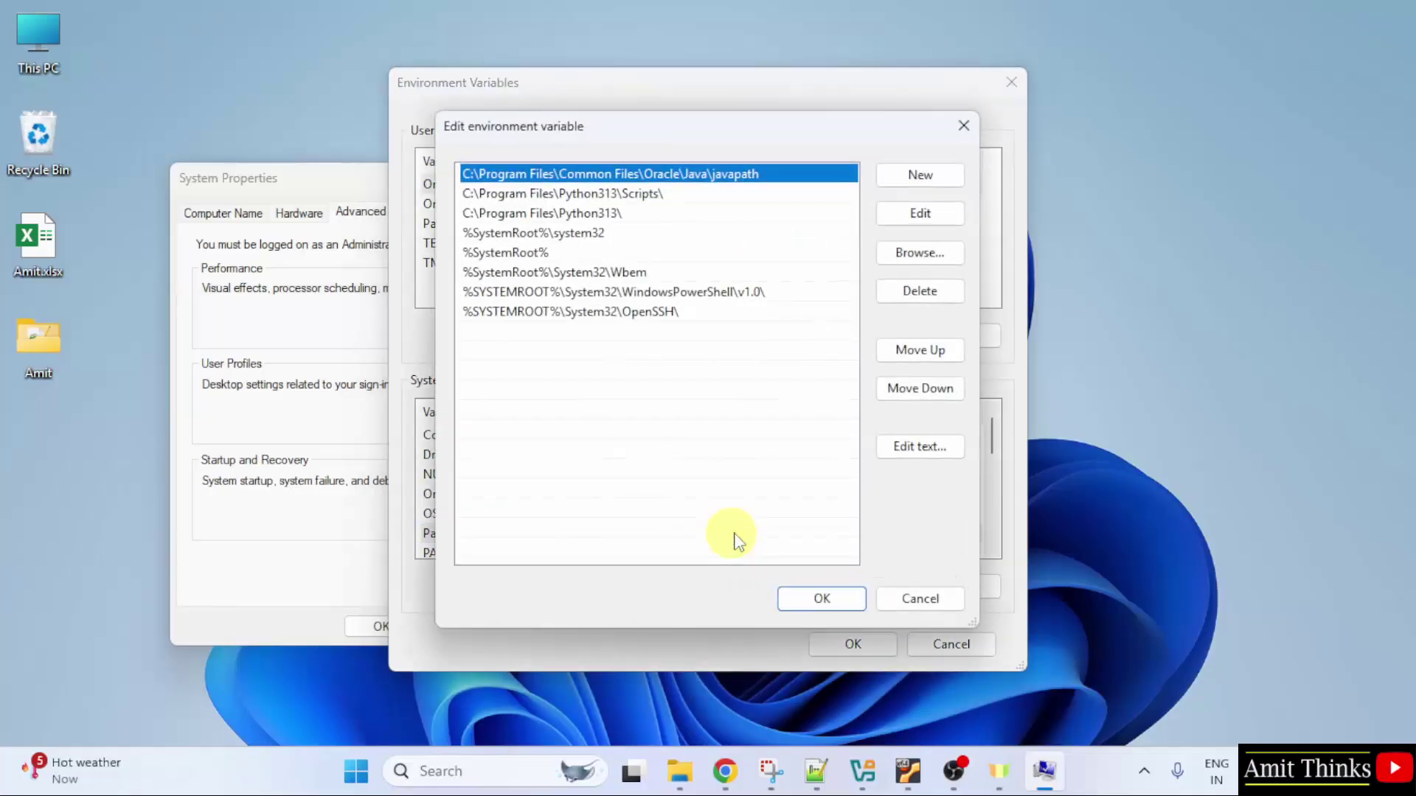
click(904, 184)
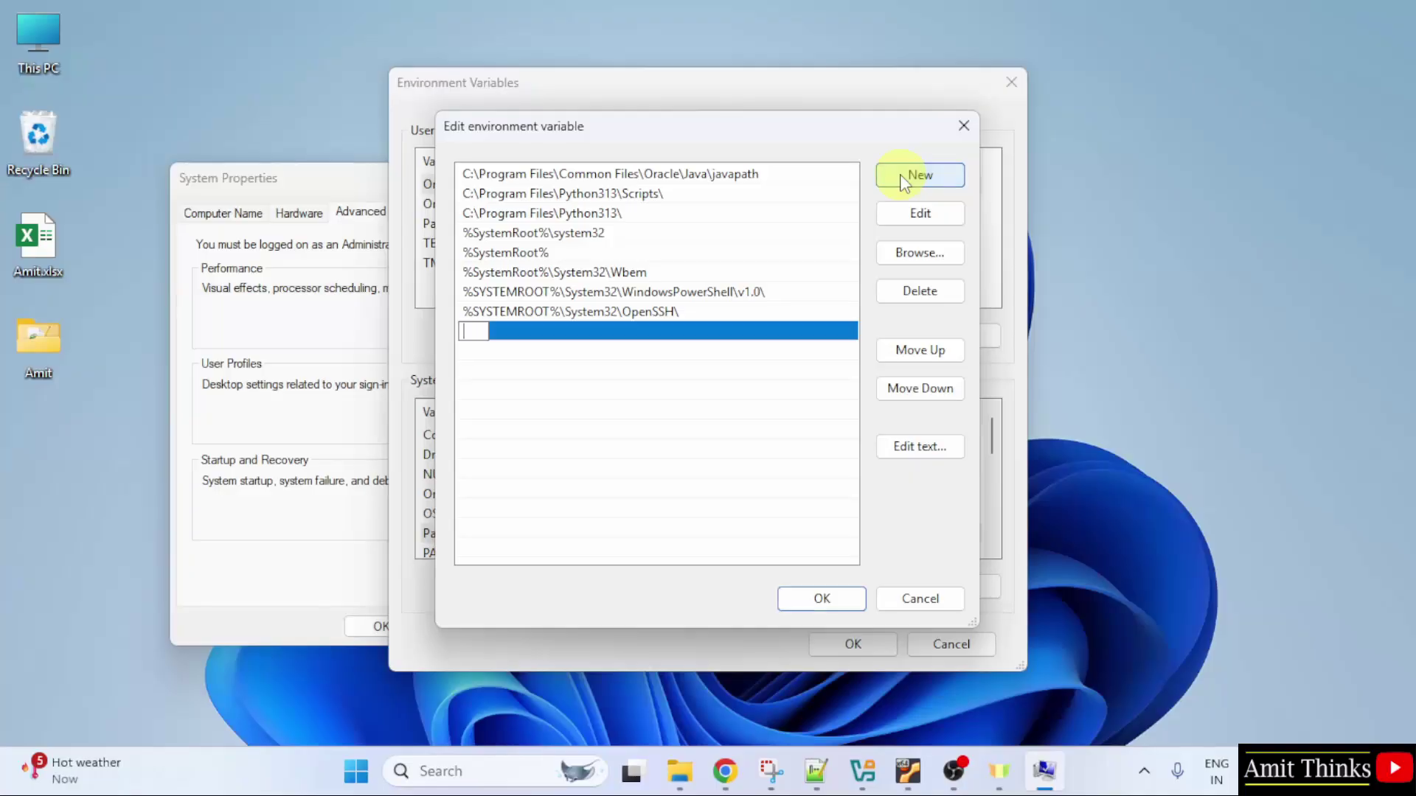
right_click(470, 337)
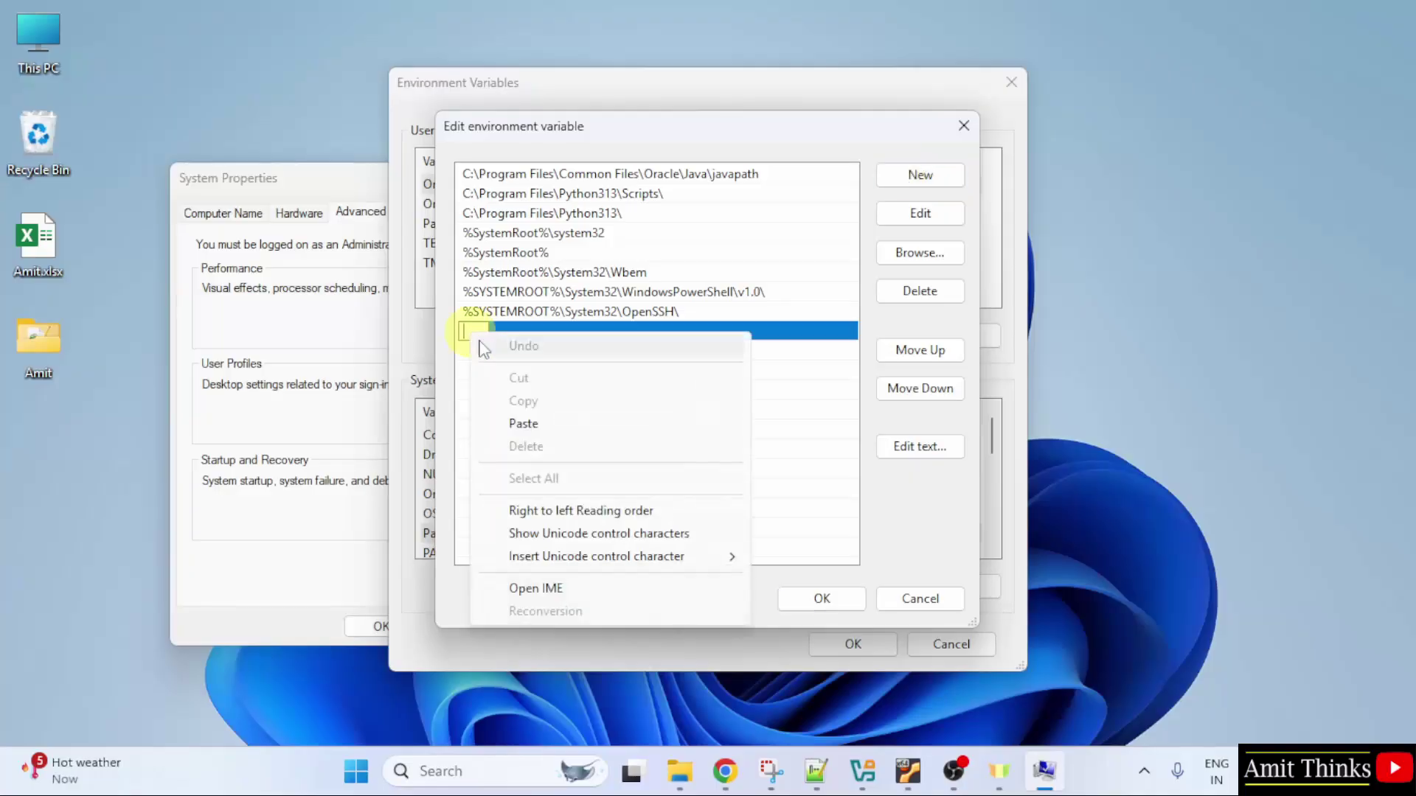
click(517, 424)
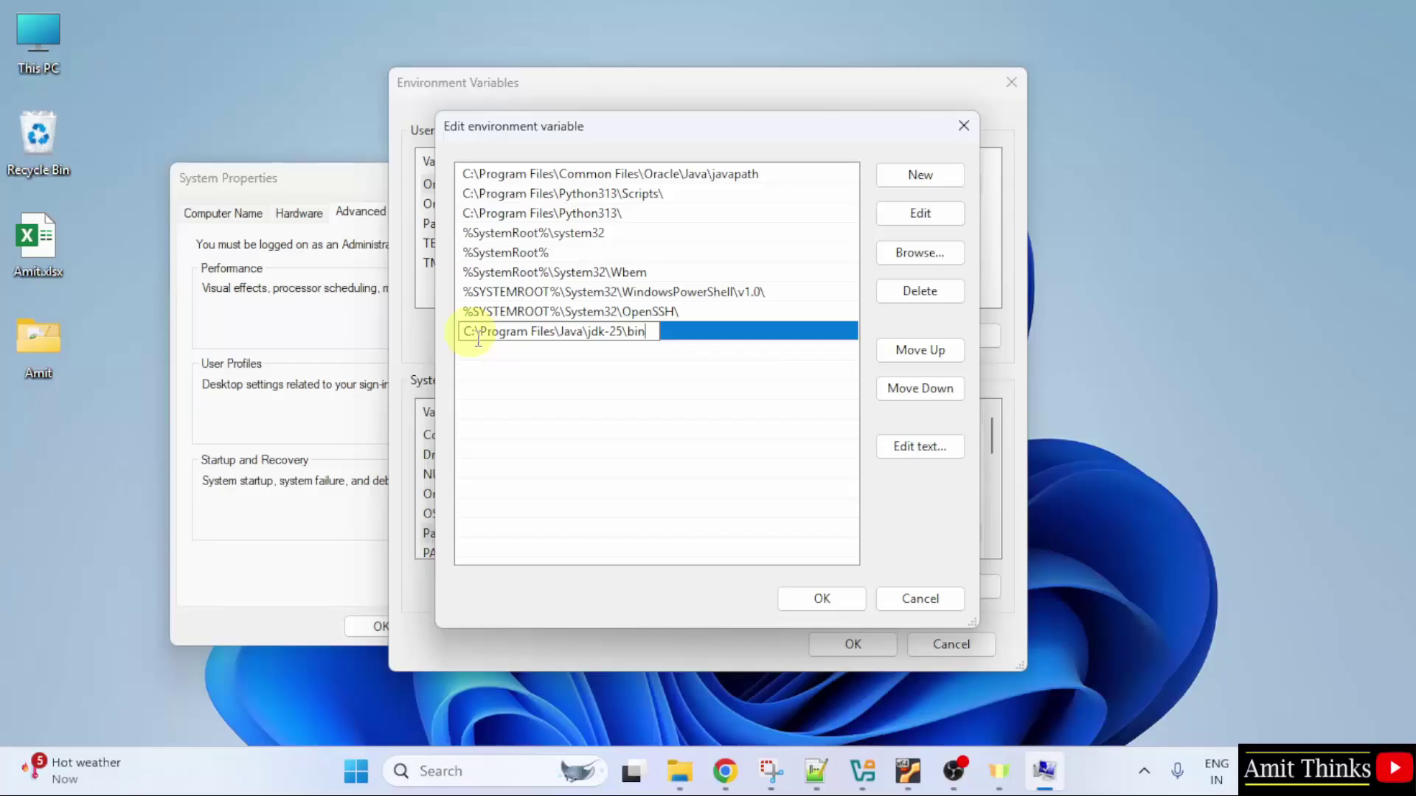
key(Return)
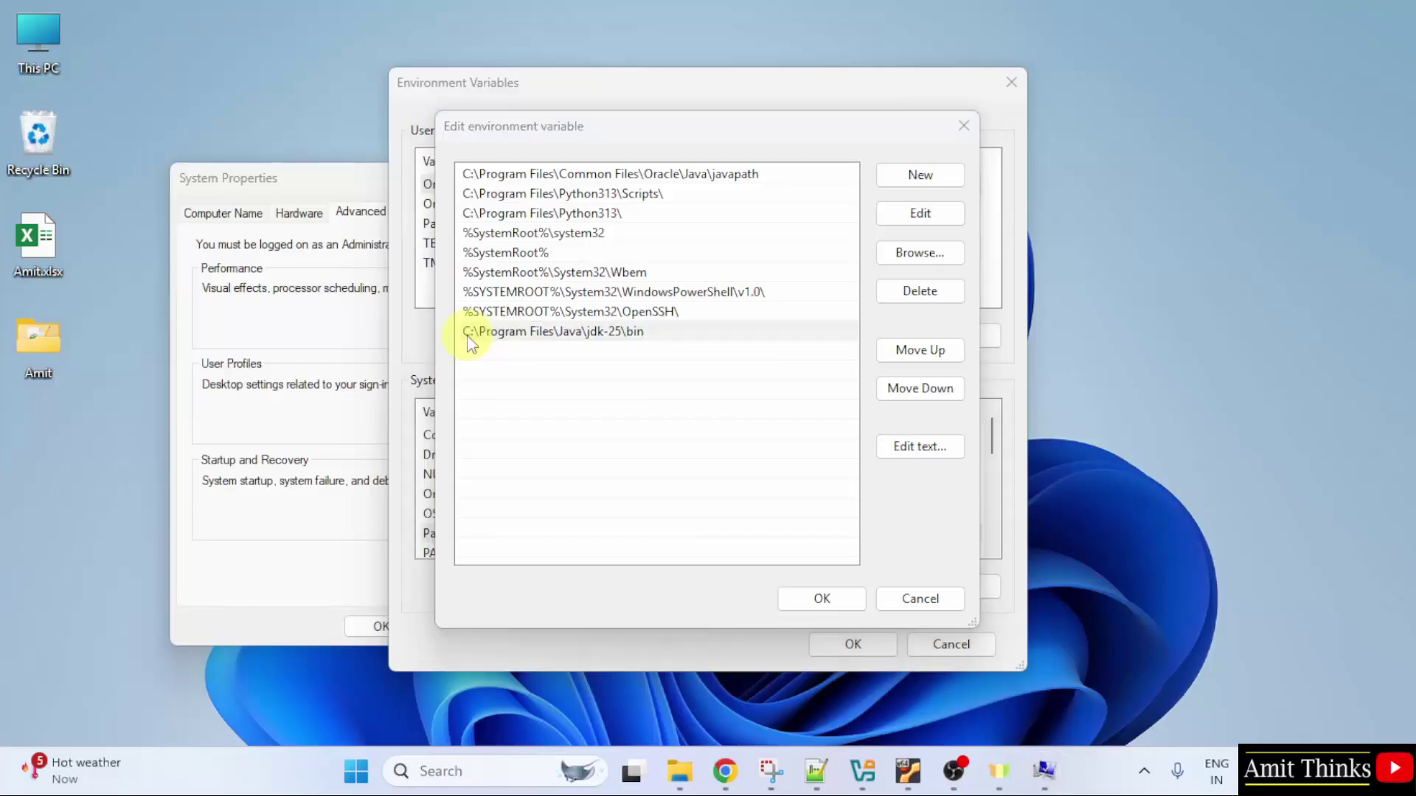
Save the Path change through all three dialogs, then launch Command Prompt from Start.
click(844, 606)
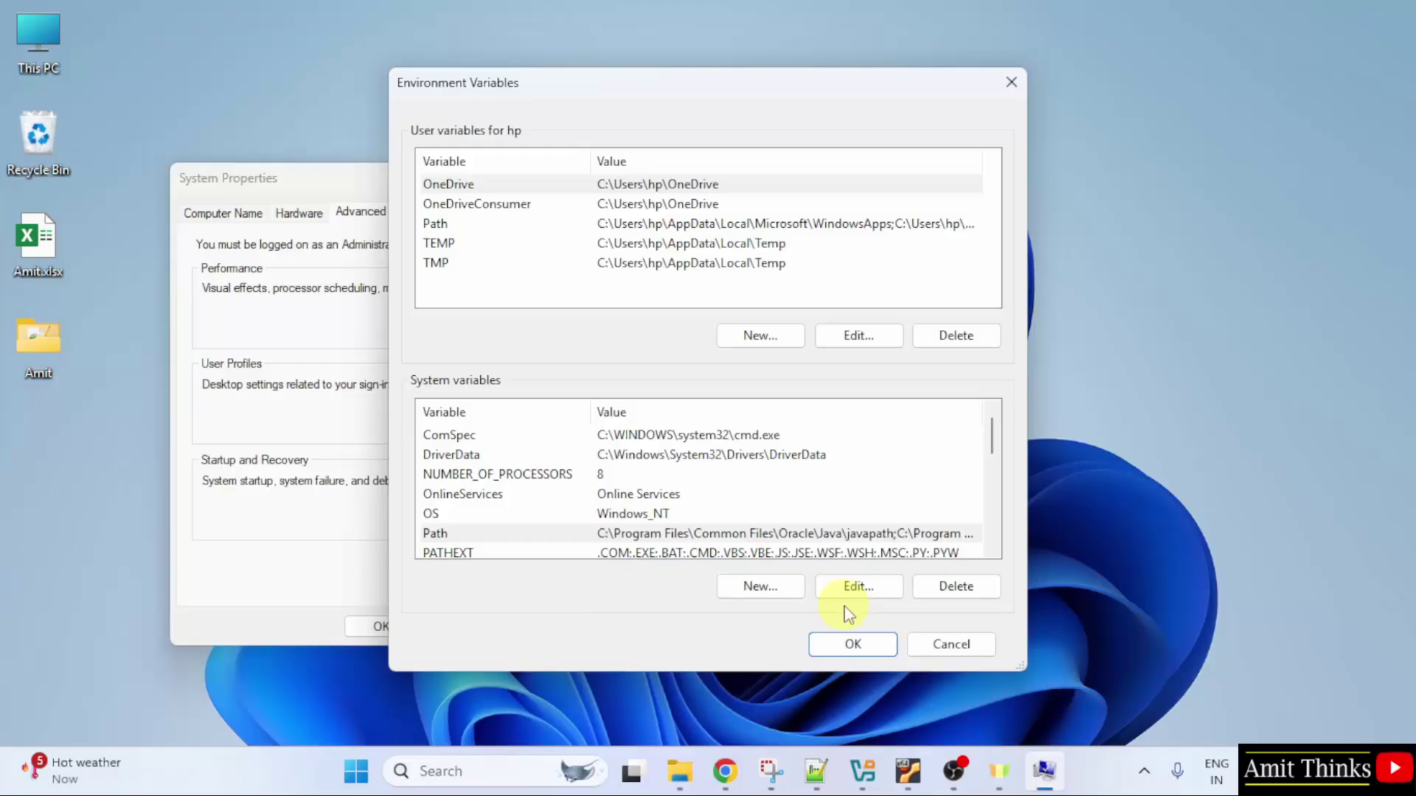
click(852, 644)
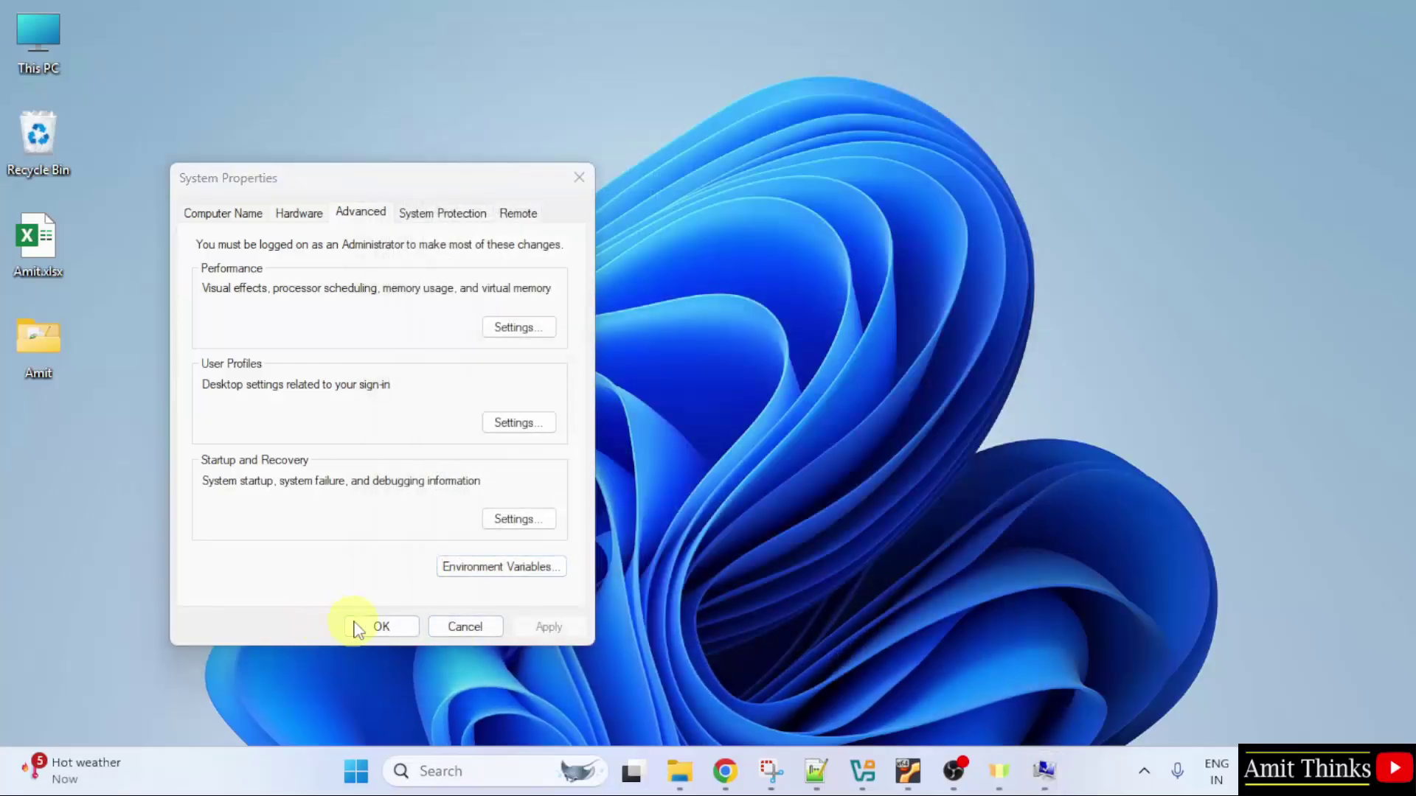
click(379, 626)
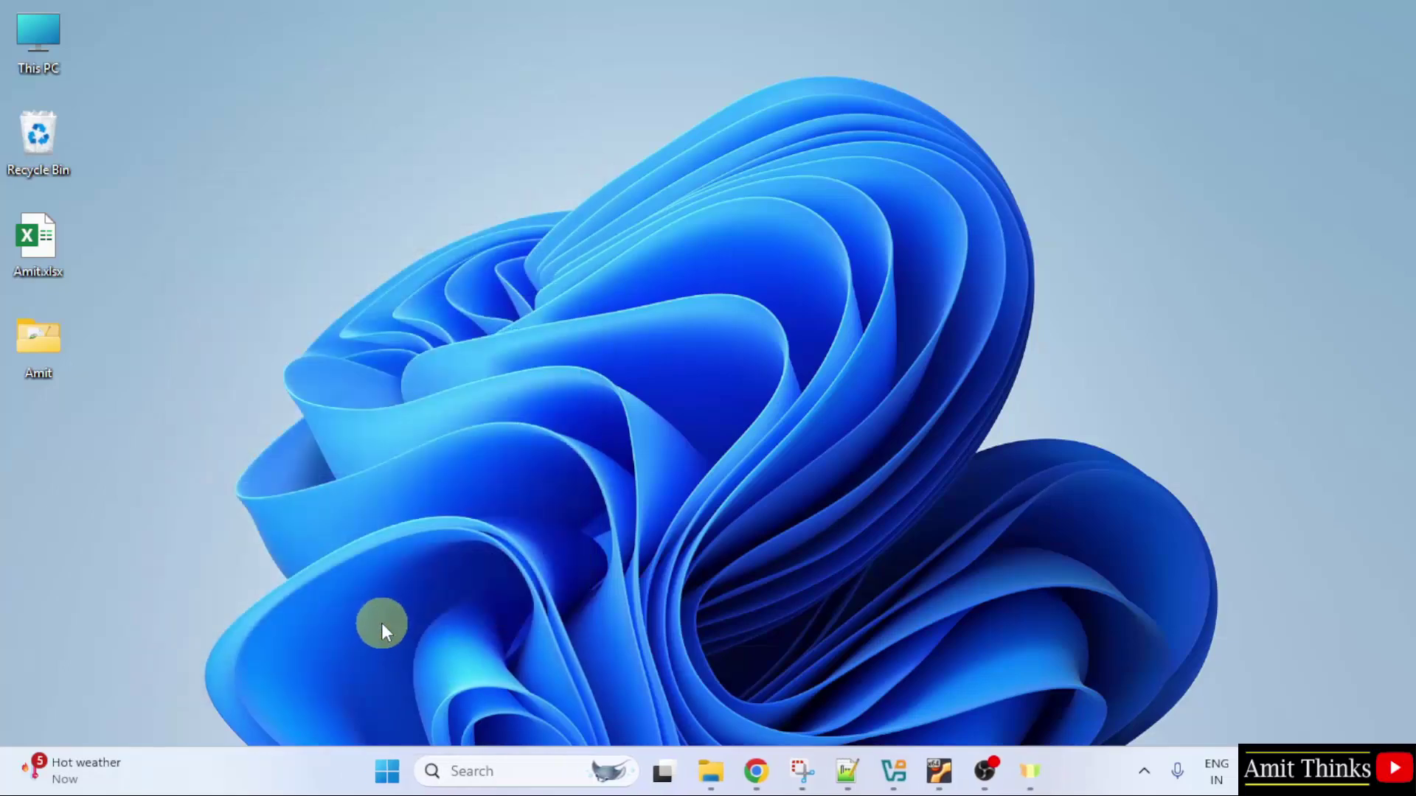
click(387, 771)
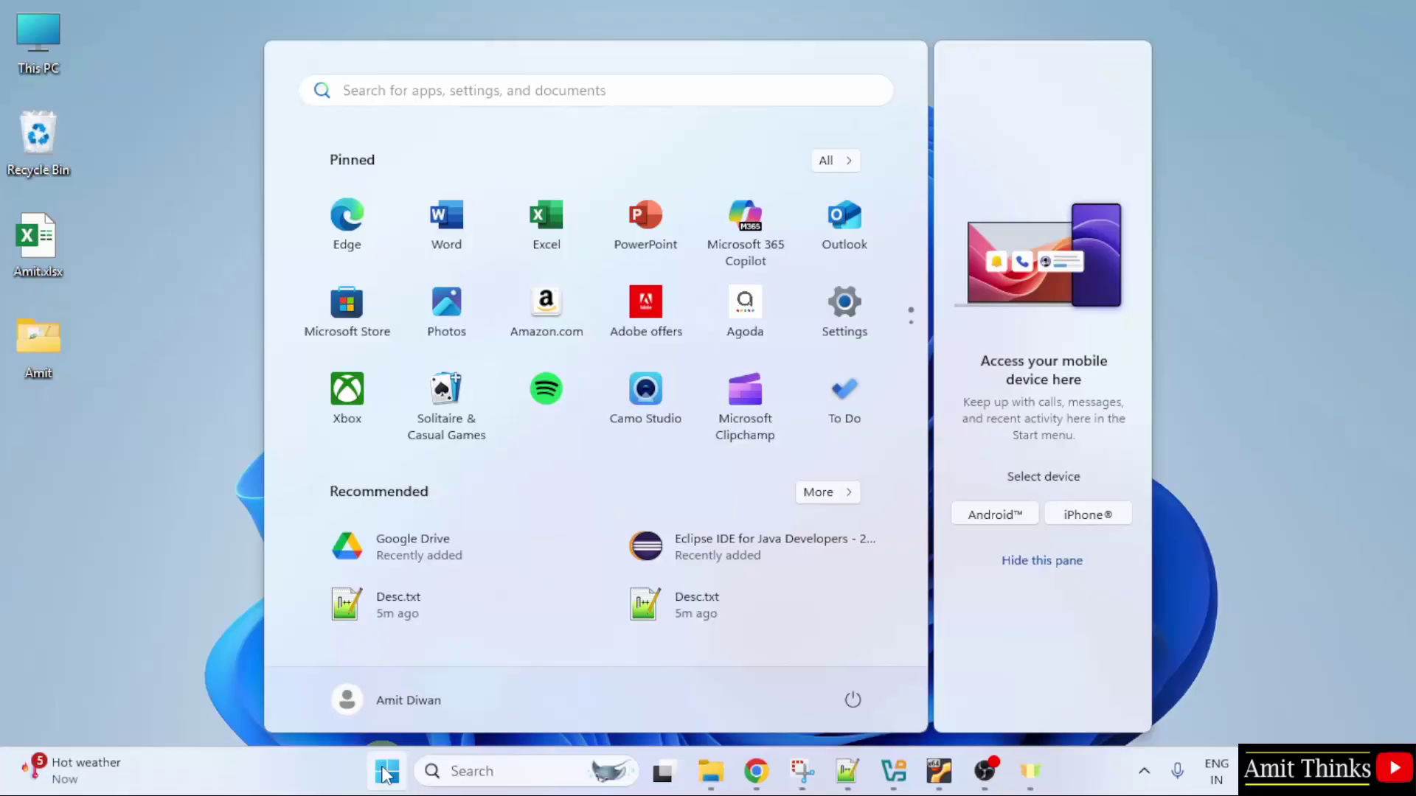
text(cmd)
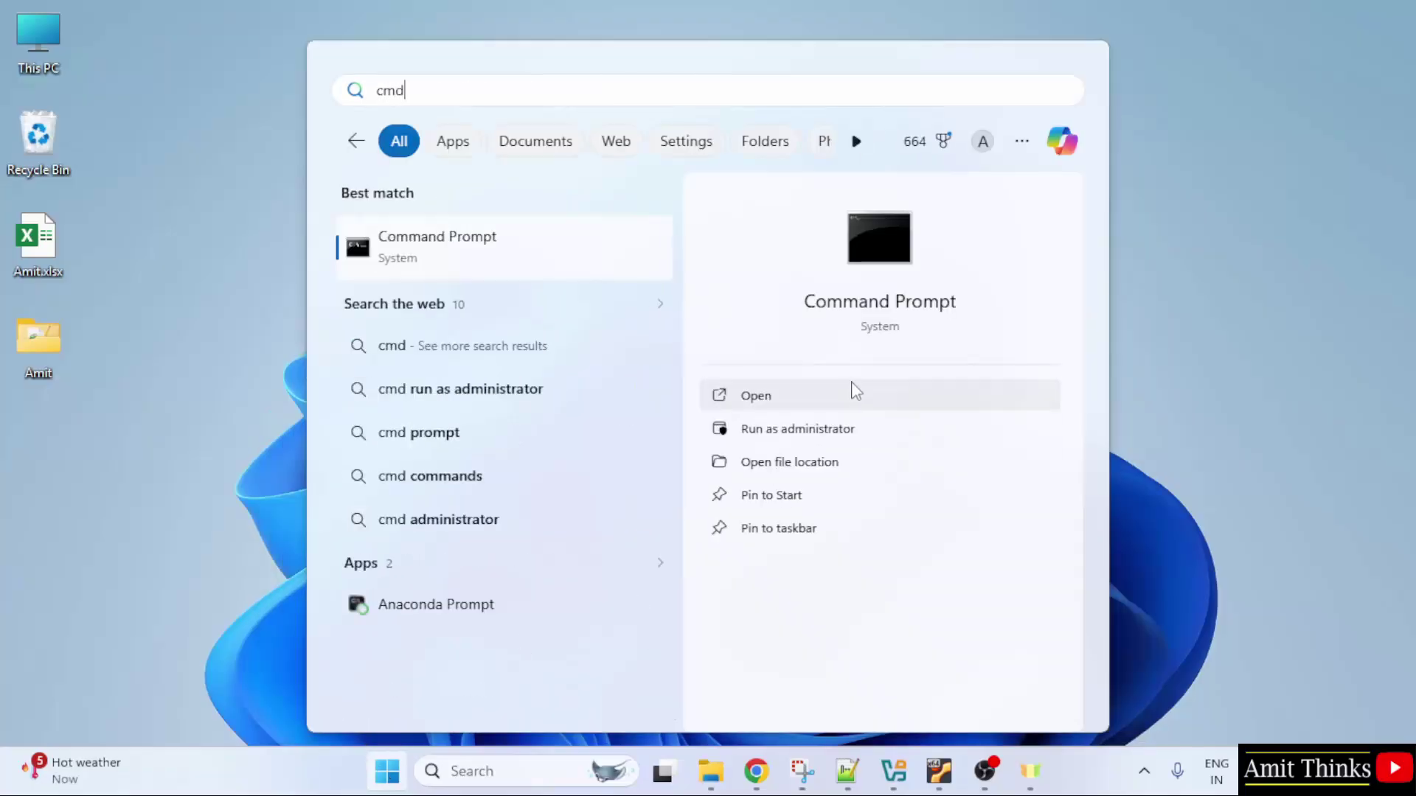
click(848, 383)
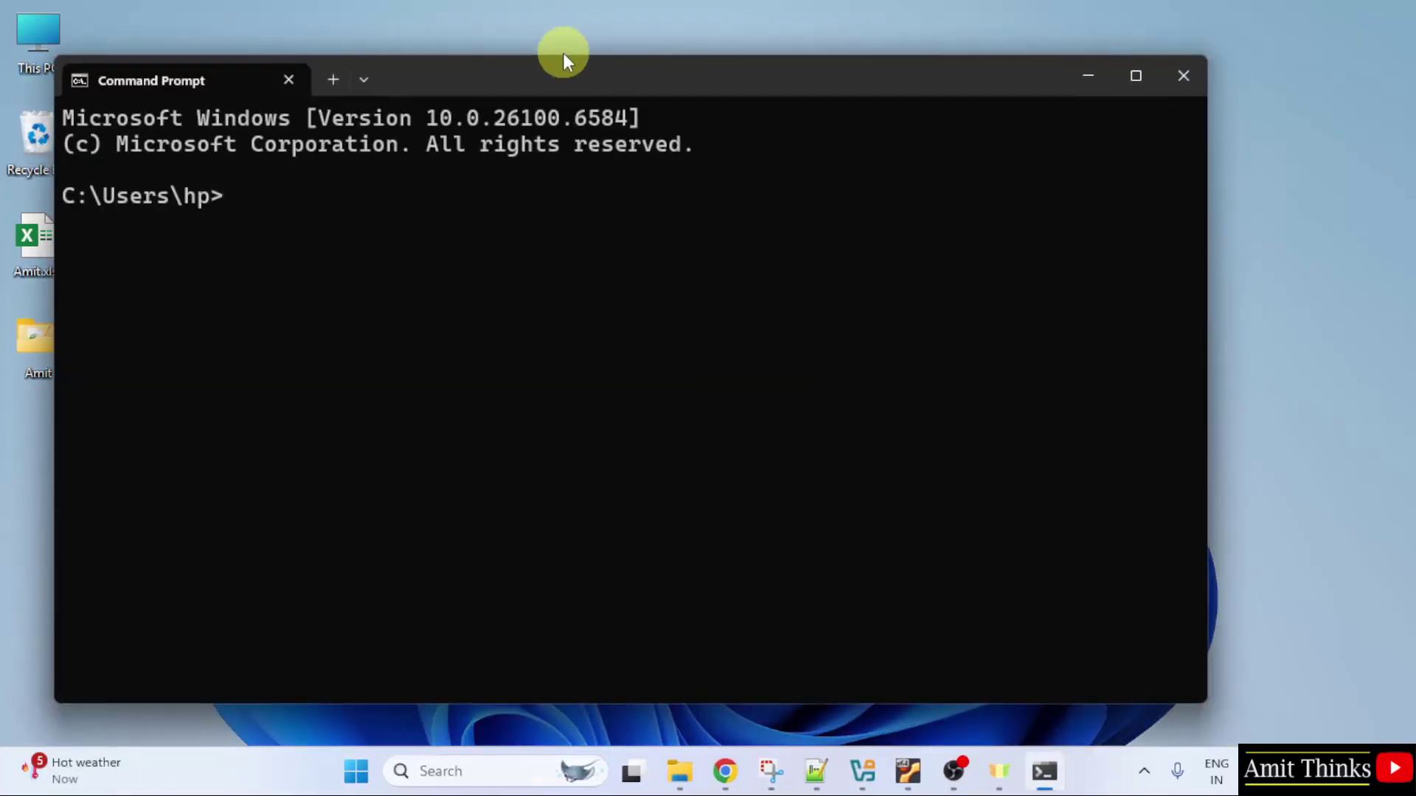
Move the Command Prompt window right and run java --version.
drag(564, 54, 763, 57)
text(j)
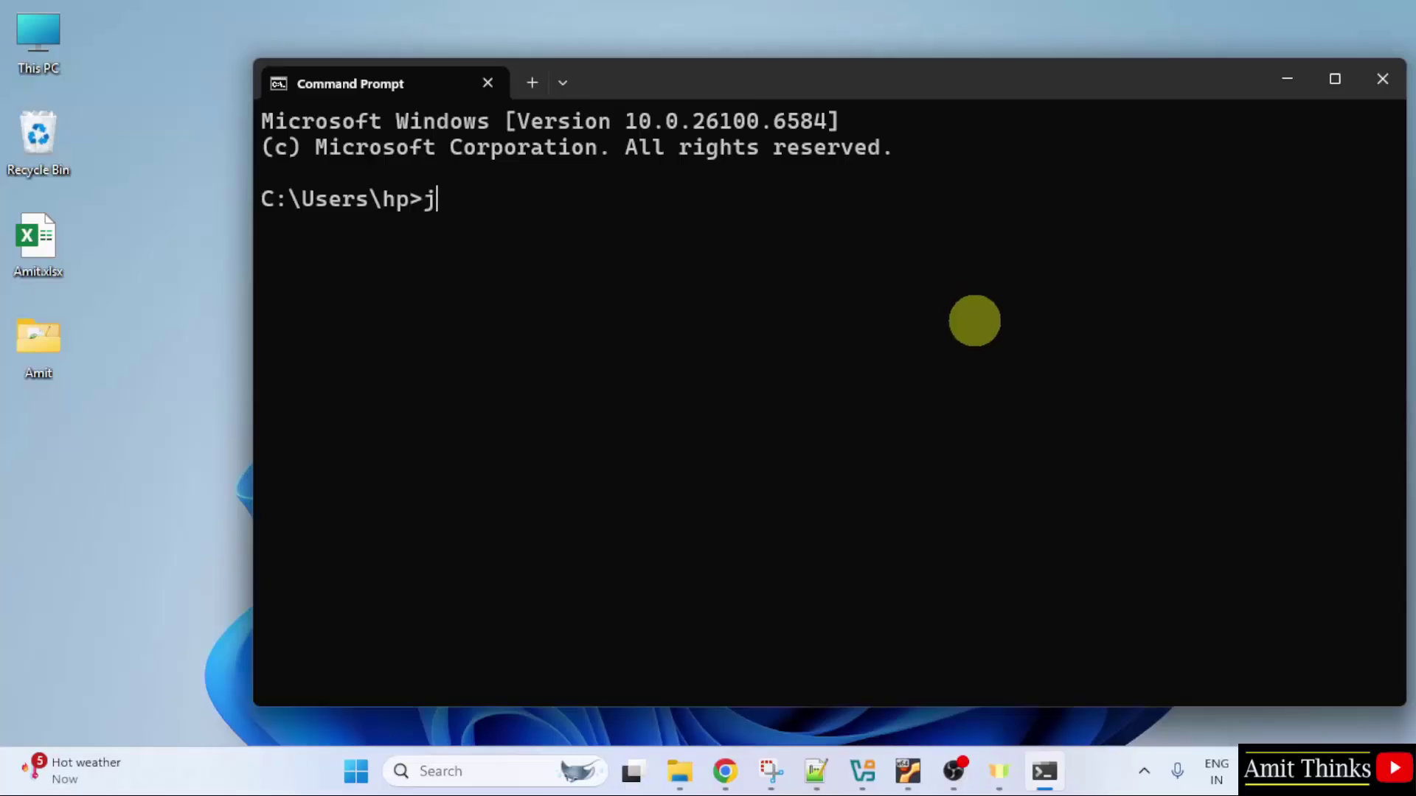
text(ava --vers)
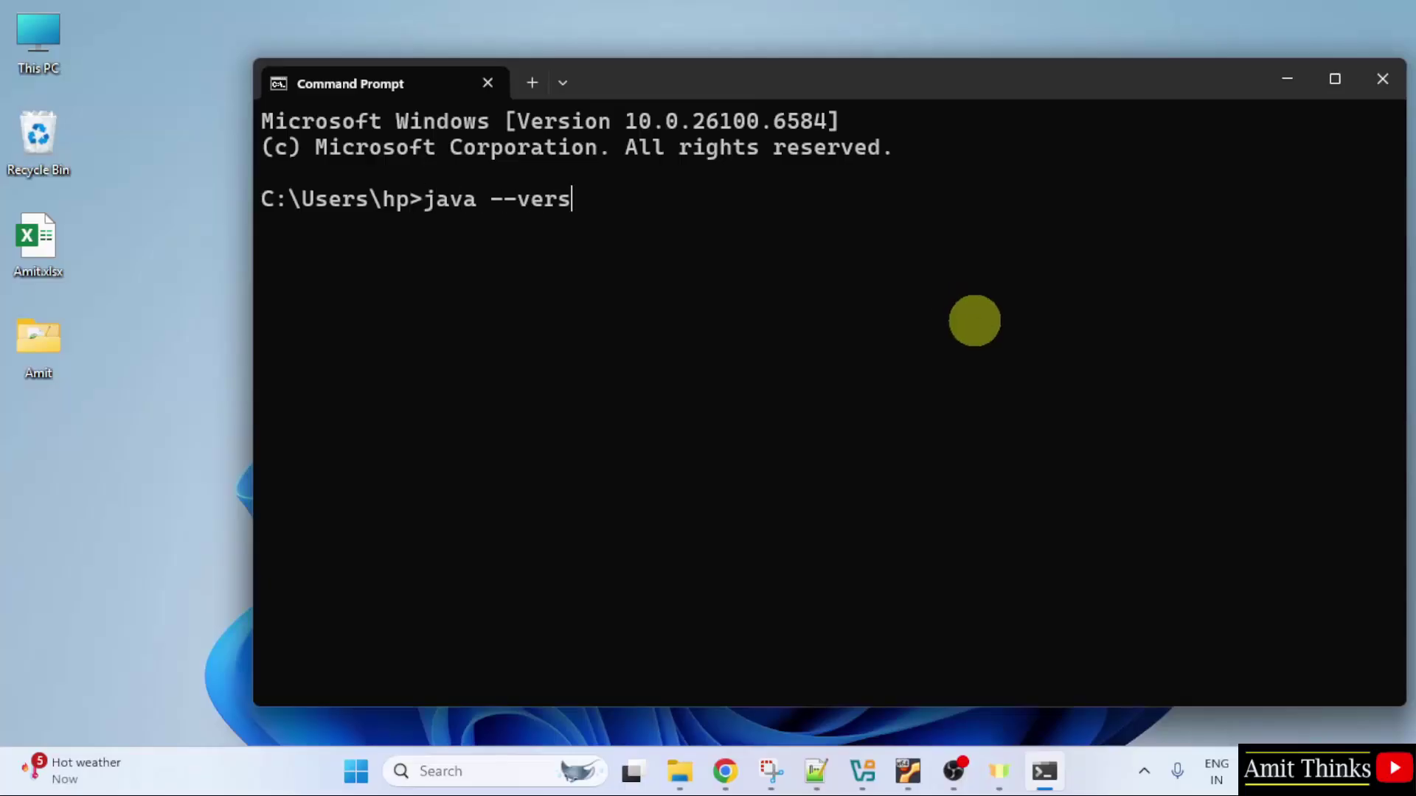
text(ion)
key(Return)
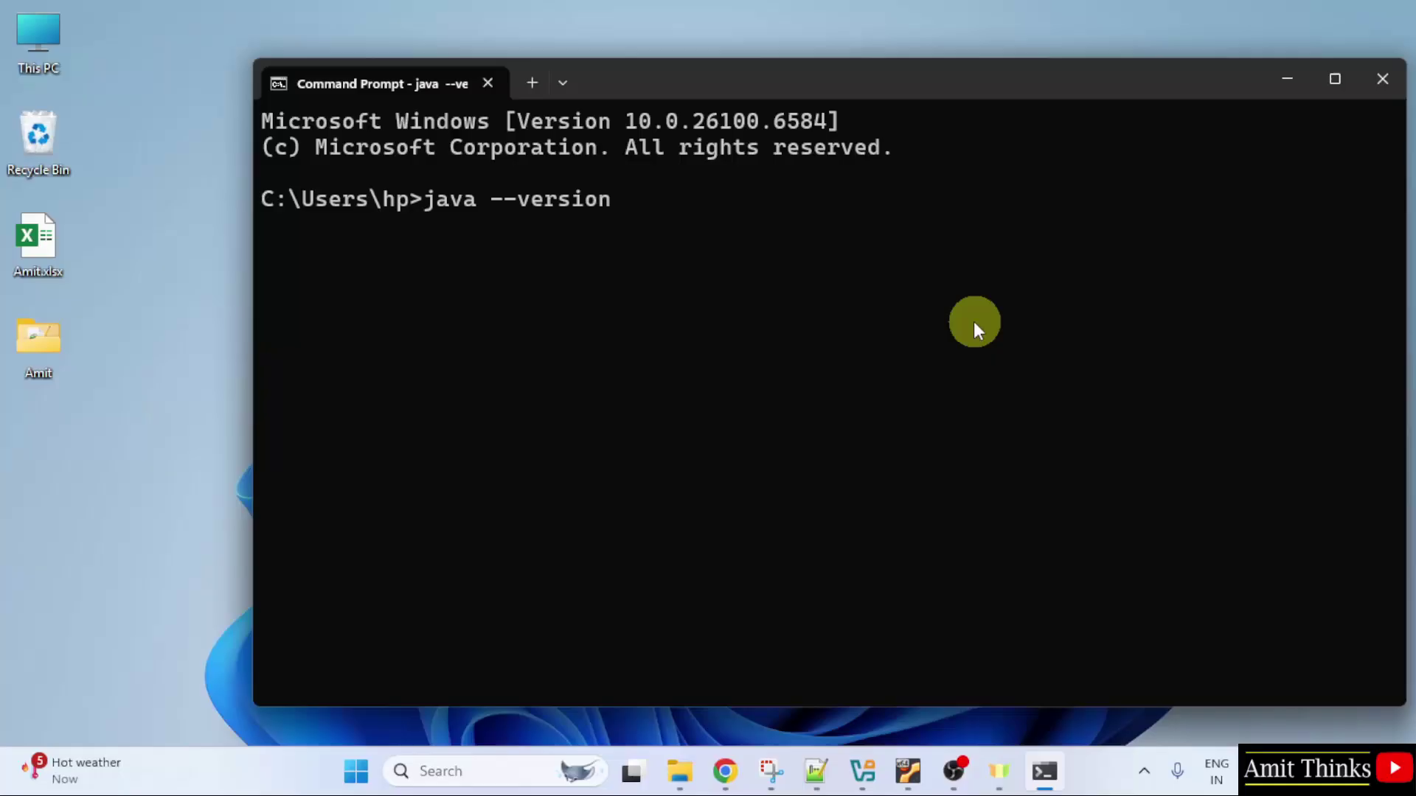